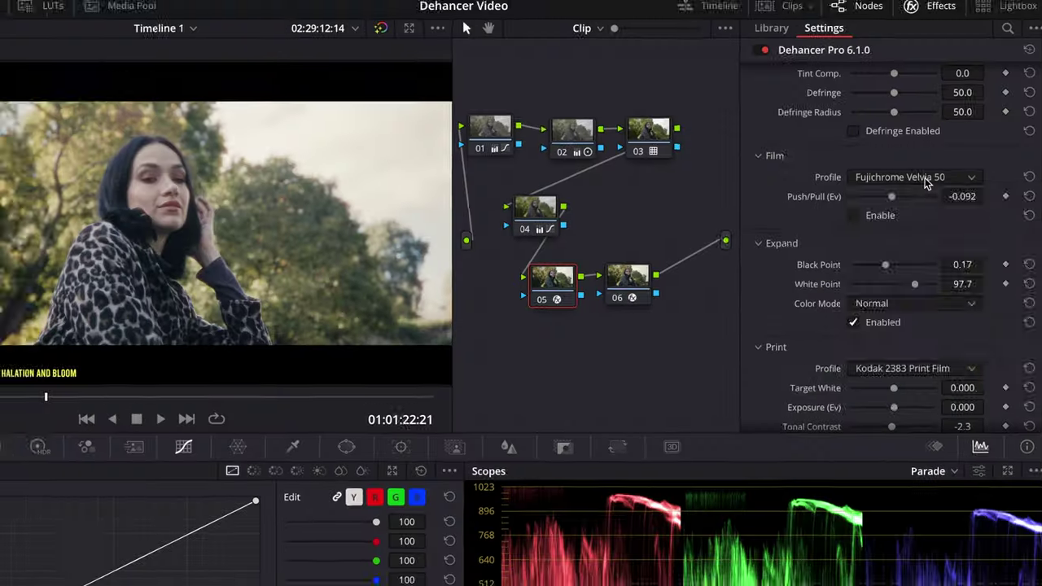
Browse the film stocks in the Dehancer Film Profile dropdown.
{"action": "left_click", "coordinate": [925, 182]}
{"action": "scroll", "coordinate": [912, 269], "scroll_direction": "down", "scroll_amount": 5}
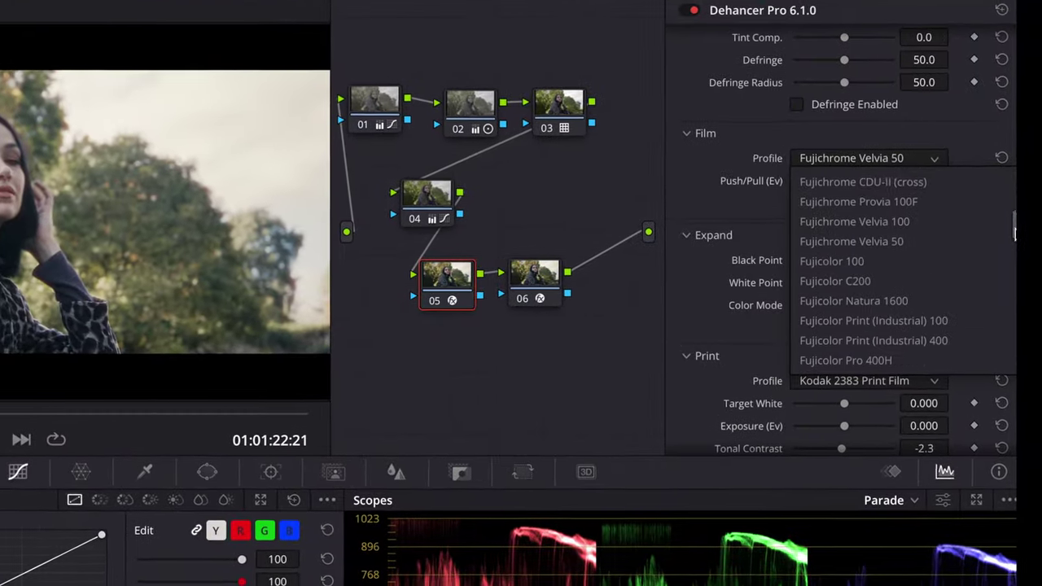
{"action": "scroll", "coordinate": [863, 269], "scroll_direction": "down", "scroll_amount": 4}
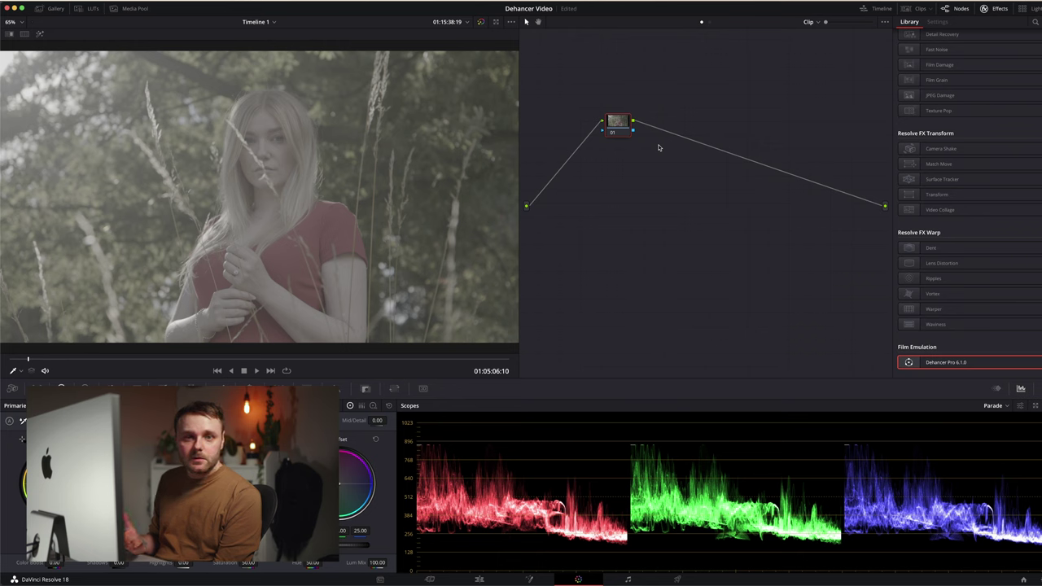
Add serial node 02 after node 01 with Alt+S and check its options menu.
{"action": "key", "text": "alt+s"}
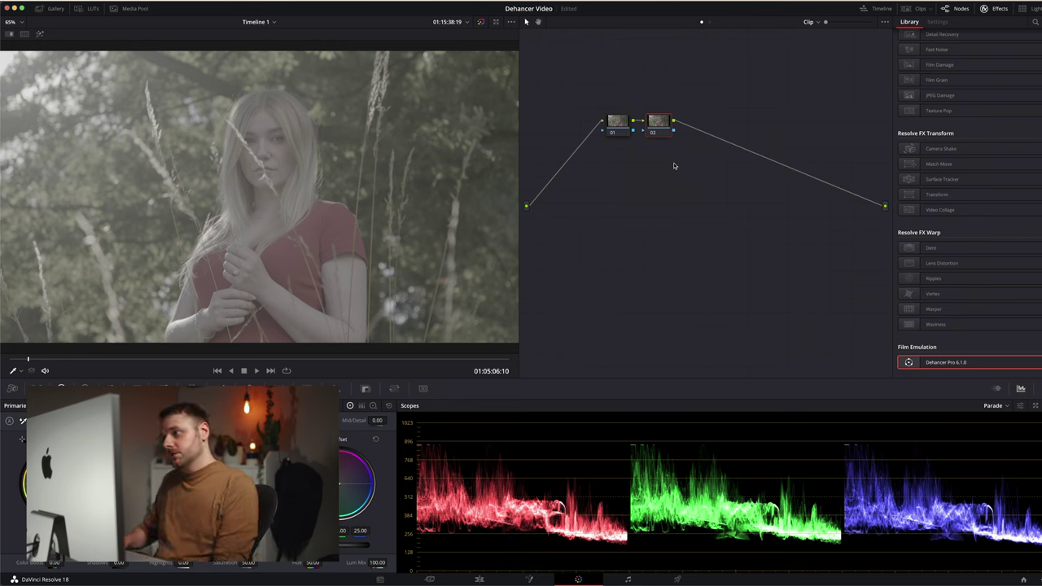
{"action": "right_click", "coordinate": [660, 122]}
{"action": "key", "text": "Escape"}
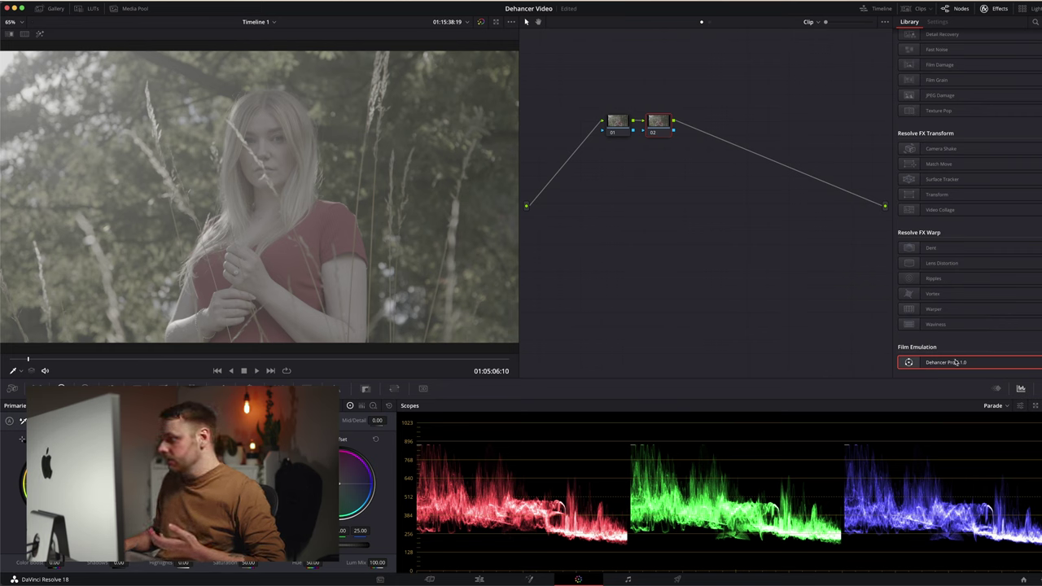
Apply Dehancer Pro 6.1.0 to node 02 and set its Source to Choose Camera.
{"action": "left_click_drag", "start_coordinate": [940, 363], "coordinate": [660, 124]}
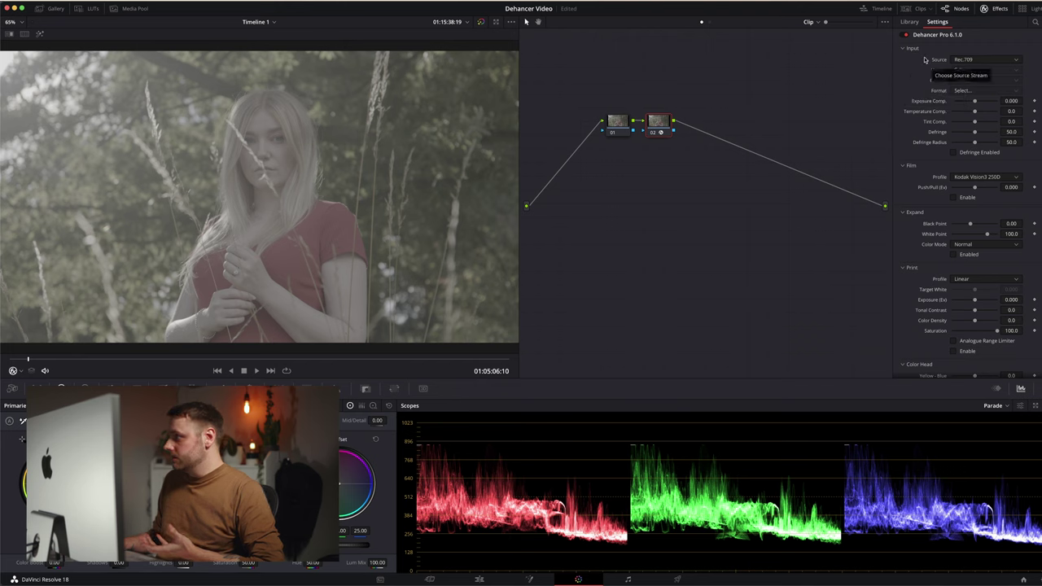
{"action": "left_click", "coordinate": [967, 61]}
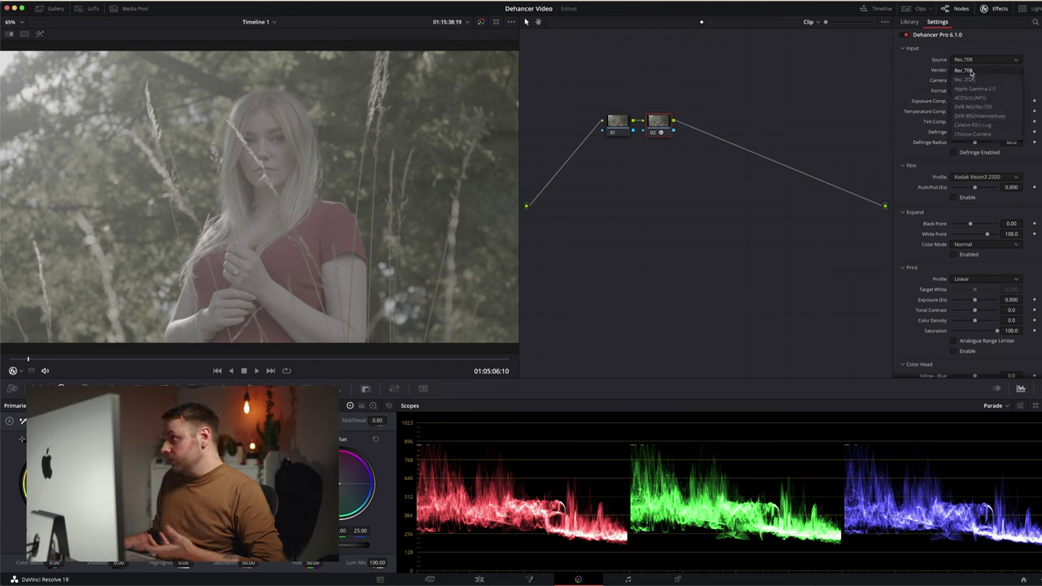
{"action": "left_click", "coordinate": [976, 134]}
Set the input camera to Canon C70 with format Log 2 Cinema Gamut.
{"action": "left_click", "coordinate": [981, 72]}
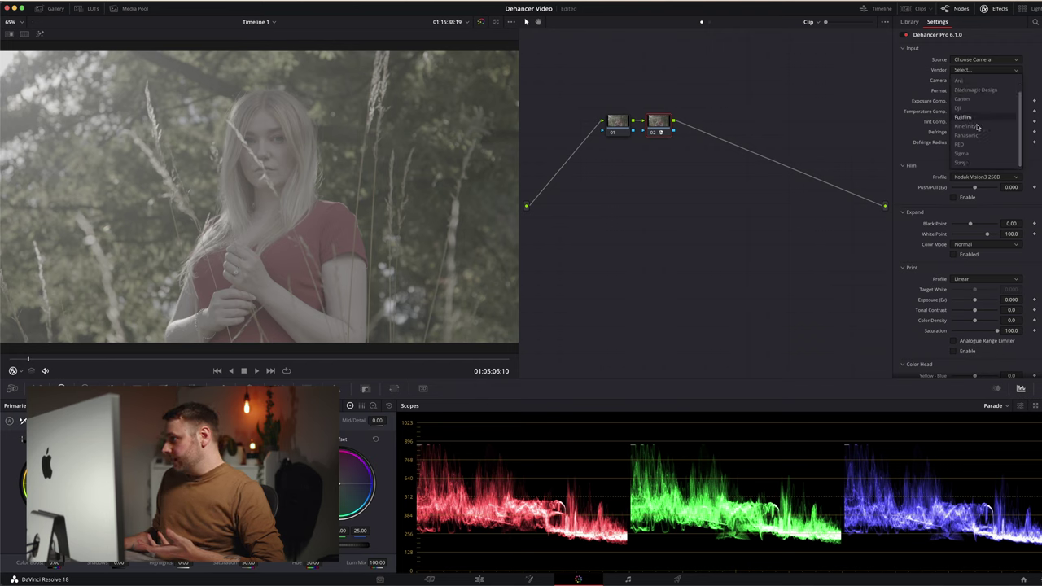
{"action": "scroll", "coordinate": [974, 99], "scroll_direction": "down", "scroll_amount": 1}
{"action": "left_click", "coordinate": [970, 98]}
{"action": "left_click", "coordinate": [970, 80]}
{"action": "left_click", "coordinate": [971, 110]}
{"action": "left_click", "coordinate": [973, 91]}
{"action": "left_click", "coordinate": [977, 110]}
{"action": "scroll", "coordinate": [909, 156], "scroll_direction": "down", "scroll_amount": 2}
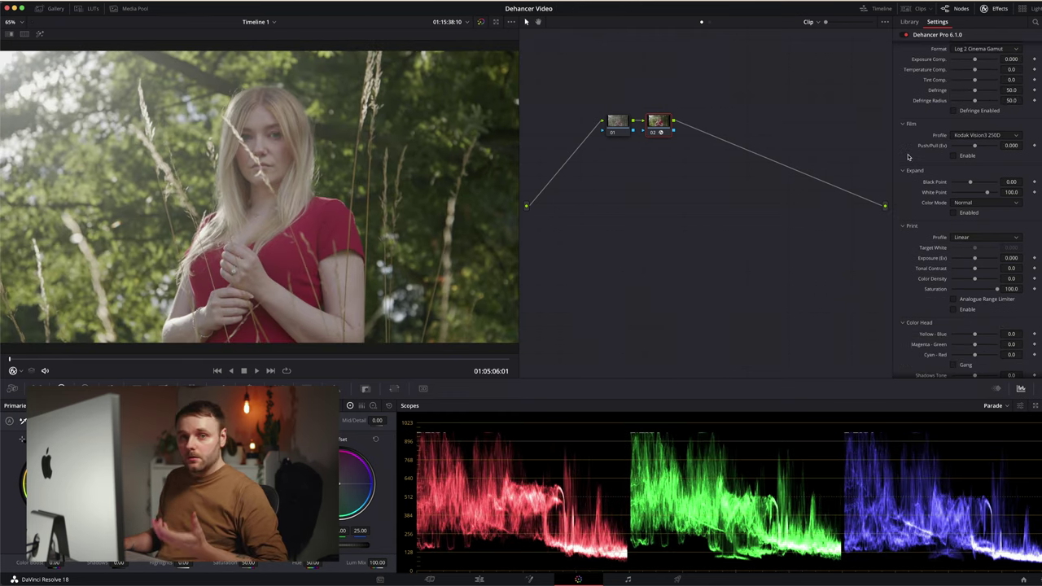
Enable film emulation and try the Kodak Portra 800 and Portra 400 stocks.
{"action": "left_click", "coordinate": [955, 157]}
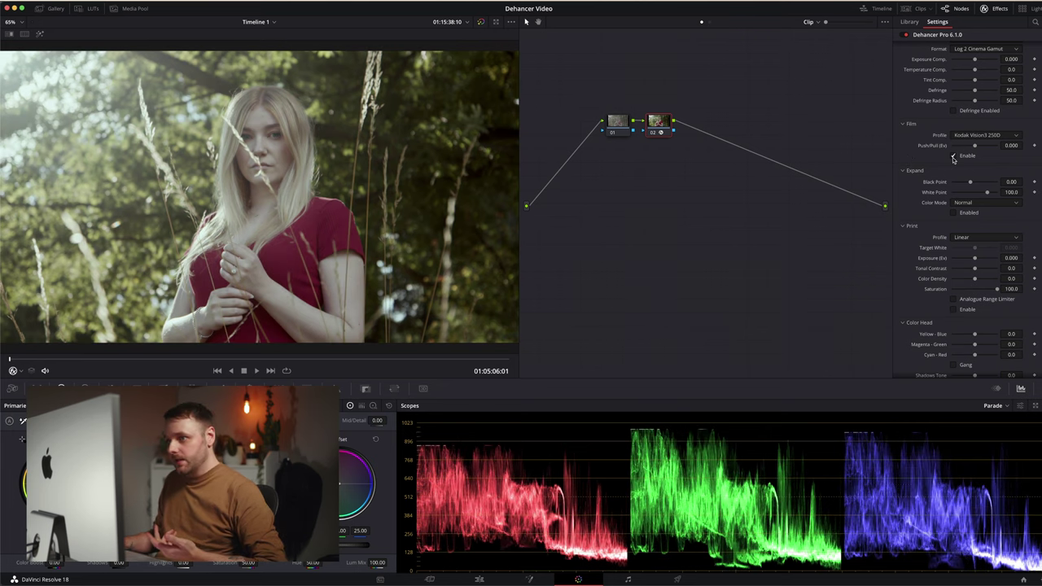
{"action": "left_click", "coordinate": [983, 137]}
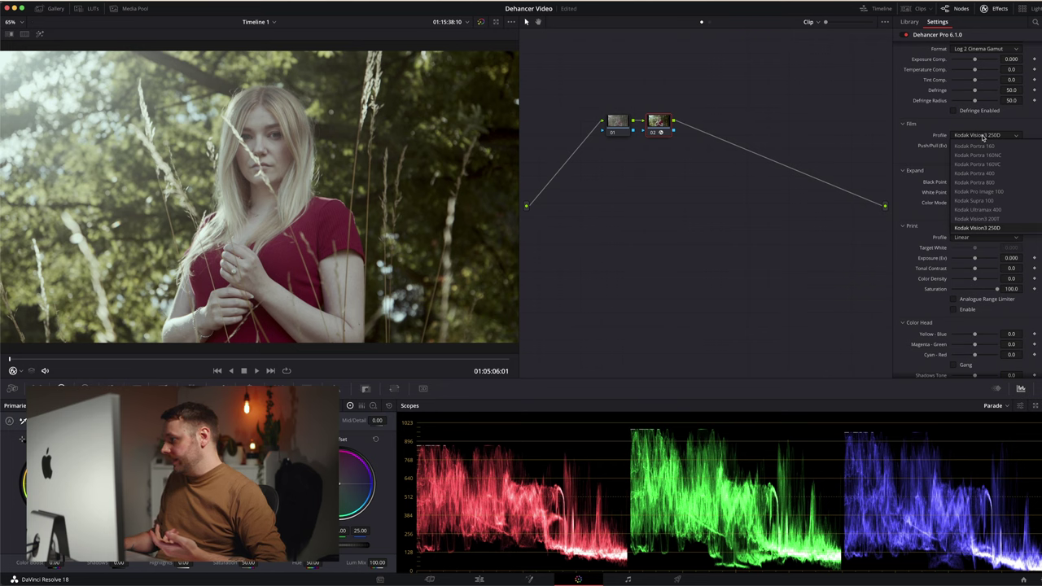
{"action": "left_click", "coordinate": [938, 130]}
{"action": "left_click", "coordinate": [980, 135]}
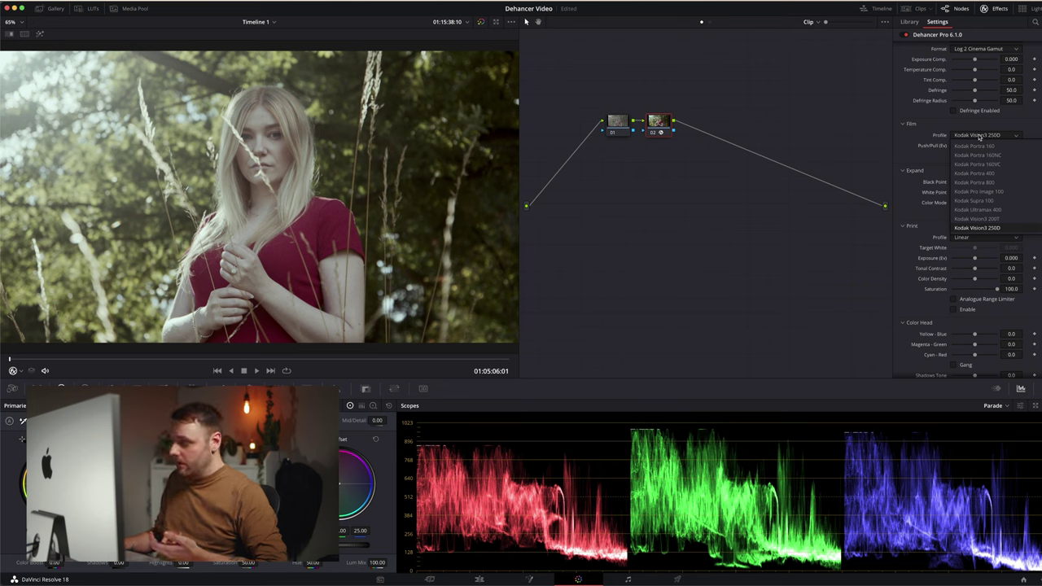
{"action": "left_click", "coordinate": [986, 189]}
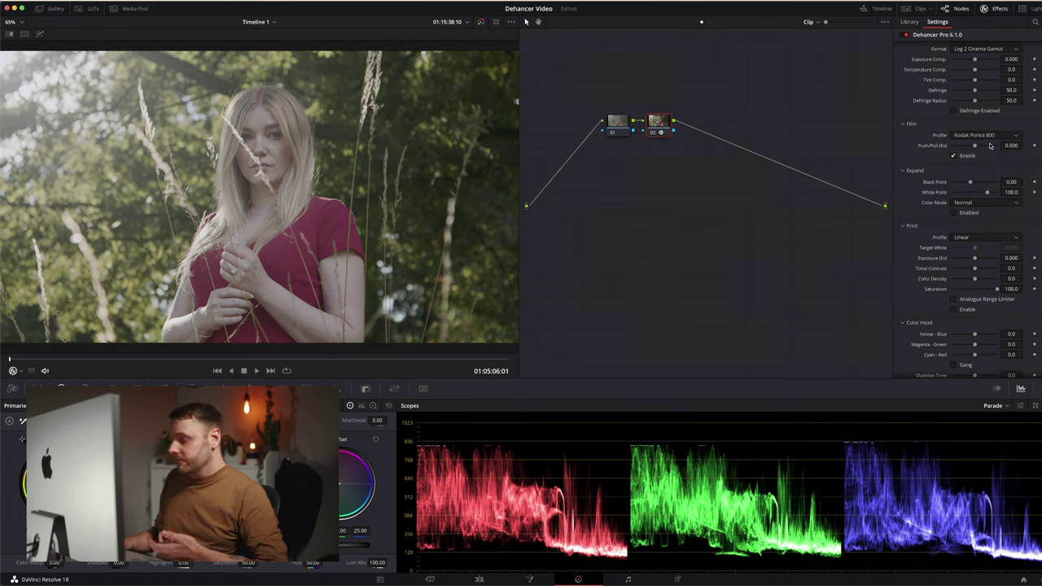
{"action": "left_click", "coordinate": [990, 136]}
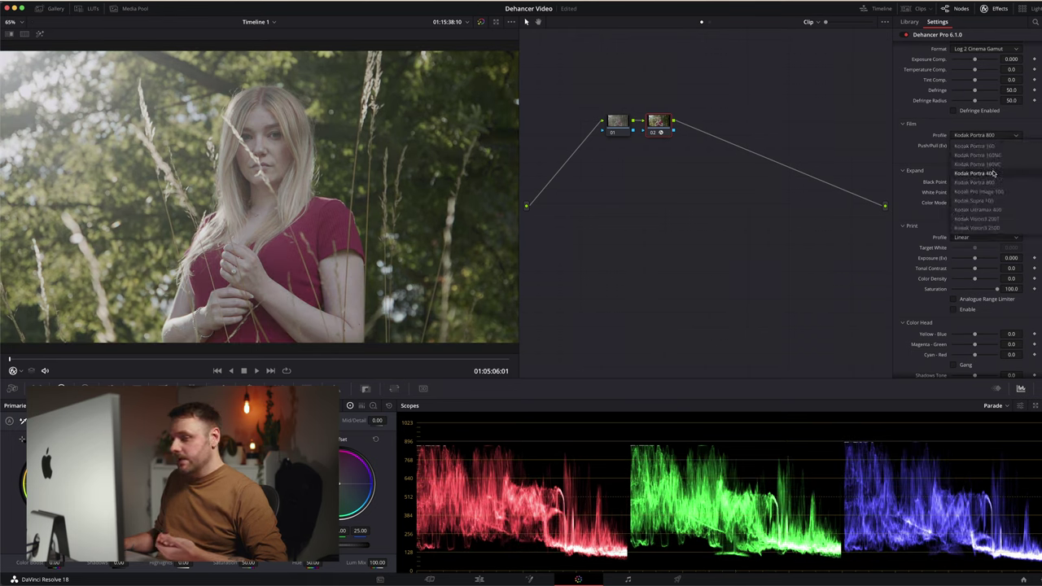
{"action": "left_click", "coordinate": [993, 173]}
Try the Cinestill 50D, Cinestill 800T and Fujicolor 100 film stocks.
{"action": "left_click", "coordinate": [995, 137]}
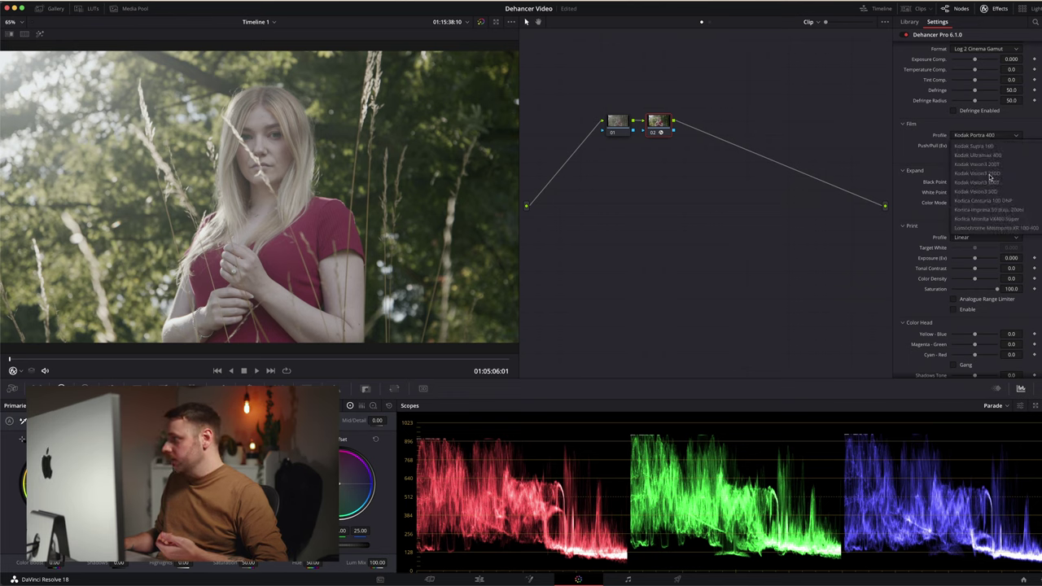
{"action": "left_click", "coordinate": [991, 175]}
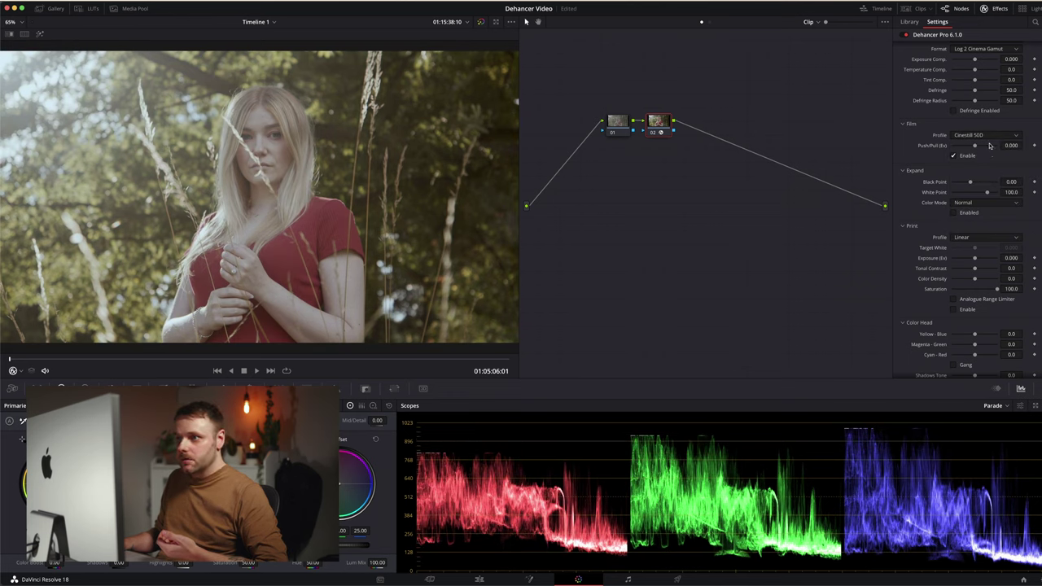
{"action": "left_click", "coordinate": [990, 137]}
{"action": "left_click", "coordinate": [989, 192]}
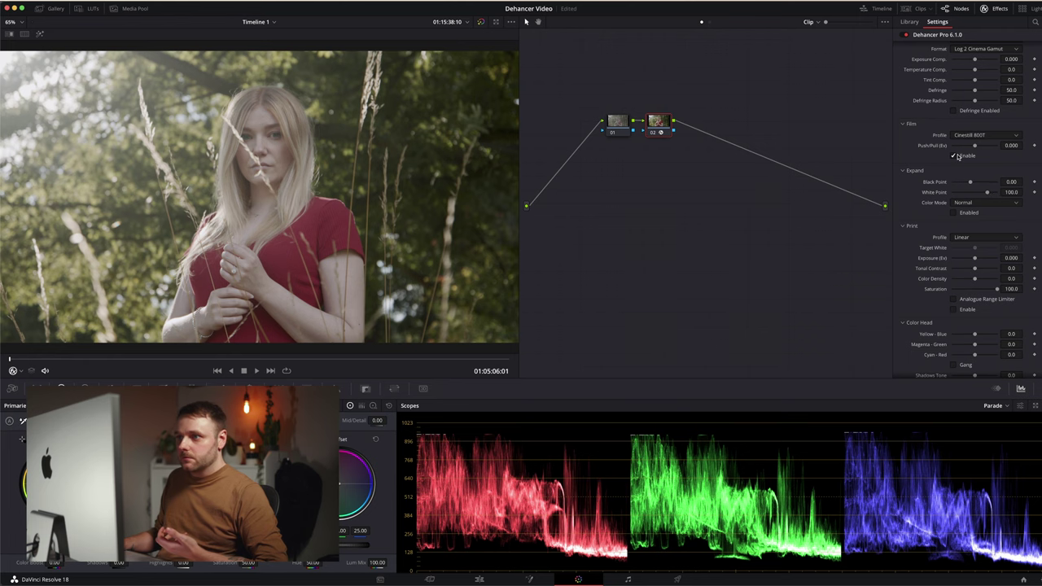
{"action": "left_click", "coordinate": [987, 135]}
{"action": "scroll", "coordinate": [977, 174], "scroll_direction": "down", "scroll_amount": 3}
{"action": "left_click", "coordinate": [978, 175]}
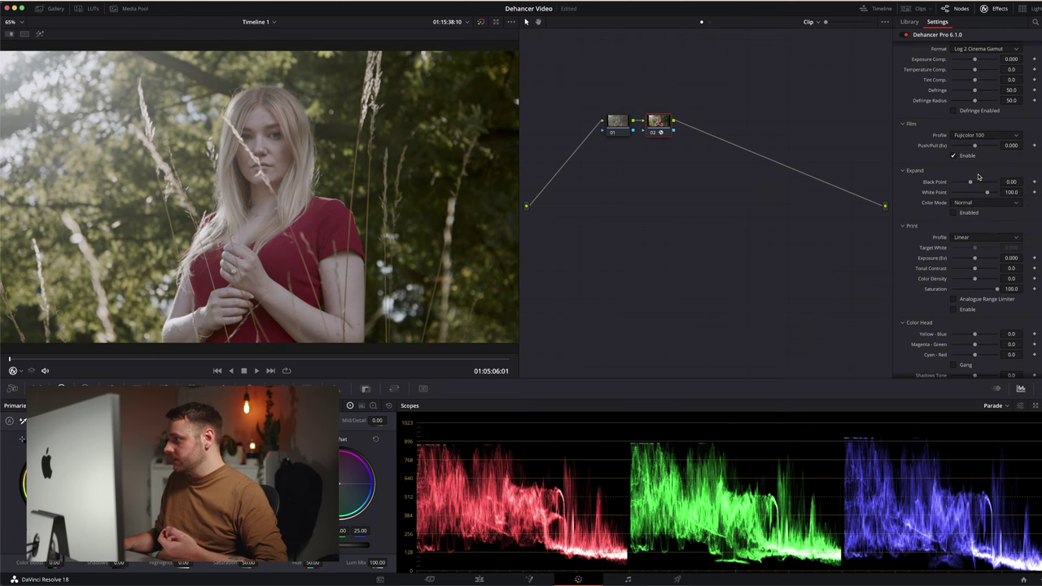
Choose Kodak Gold 200, briefly compare Cinestill 800T, then revert to Kodak Gold 200.
{"action": "left_click", "coordinate": [987, 135]}
{"action": "scroll", "coordinate": [978, 169], "scroll_direction": "down", "scroll_amount": 5}
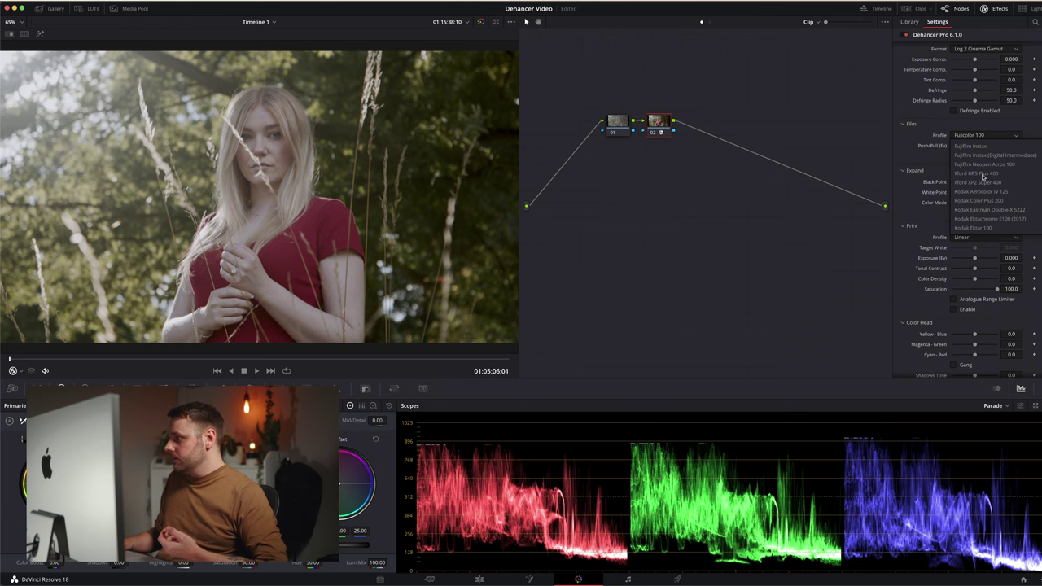
{"action": "scroll", "coordinate": [984, 176], "scroll_direction": "down", "scroll_amount": 5}
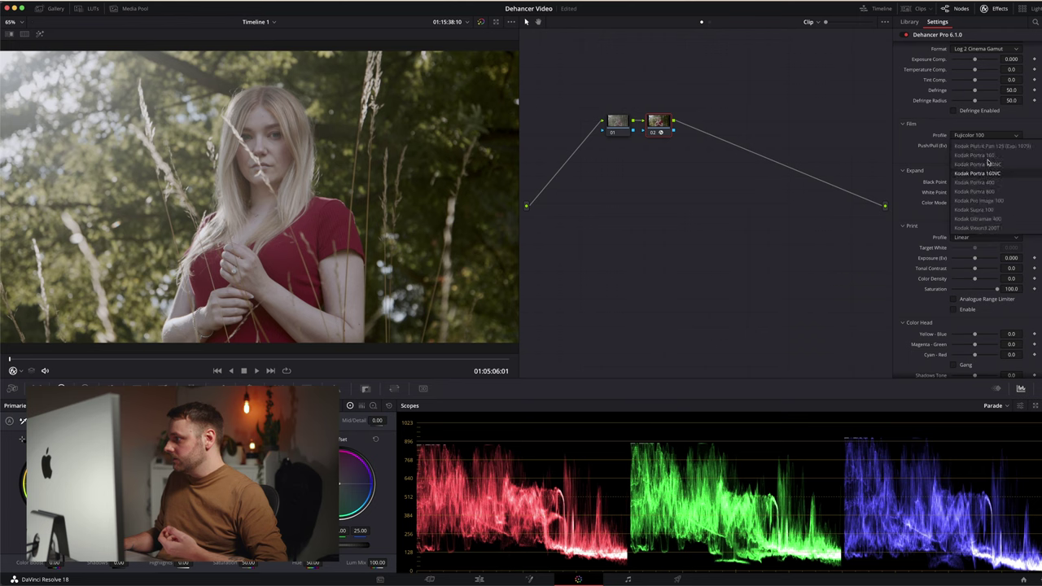
{"action": "scroll", "coordinate": [988, 163], "scroll_direction": "up", "scroll_amount": 2}
{"action": "left_click", "coordinate": [983, 148]}
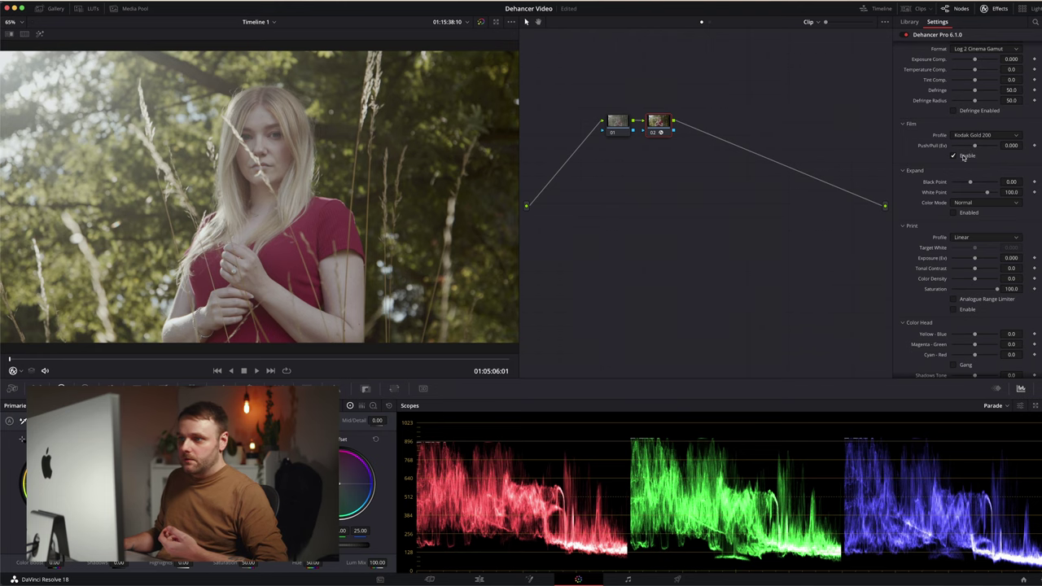
{"action": "left_click", "coordinate": [979, 136]}
{"action": "scroll", "coordinate": [984, 159], "scroll_direction": "up", "scroll_amount": 3}
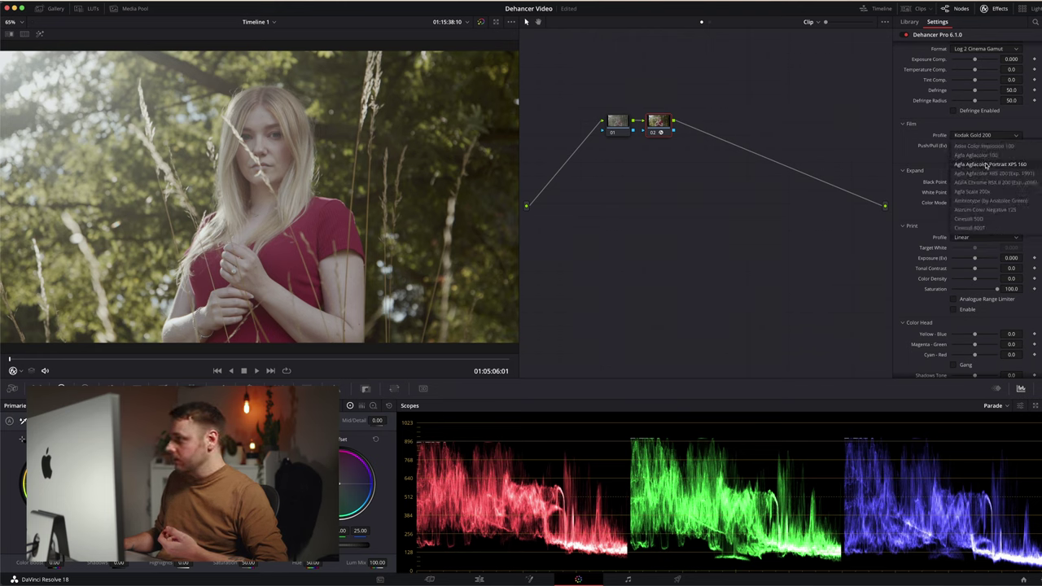
{"action": "left_click", "coordinate": [987, 227]}
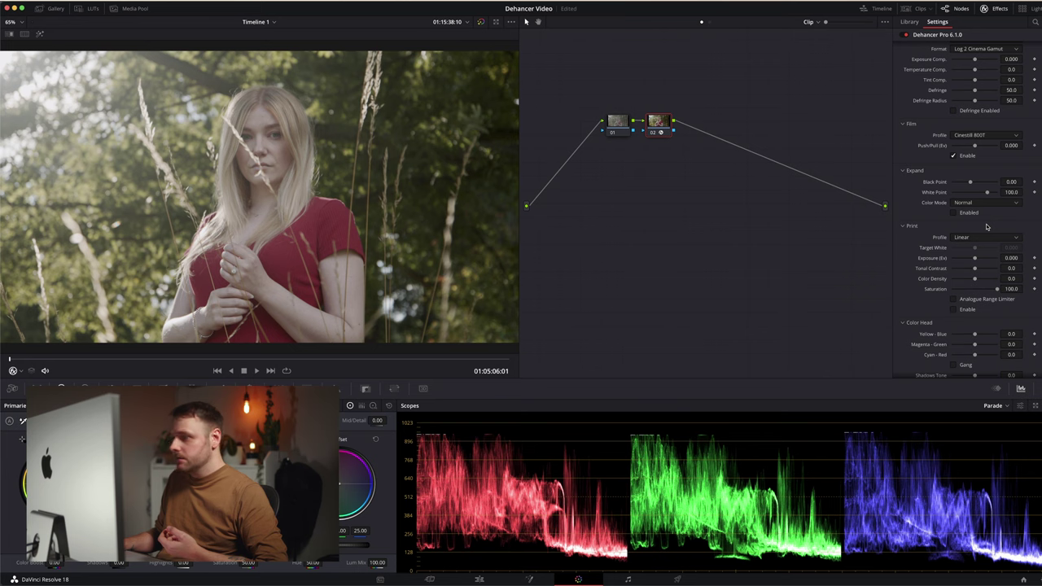
{"action": "key", "text": "super+z"}
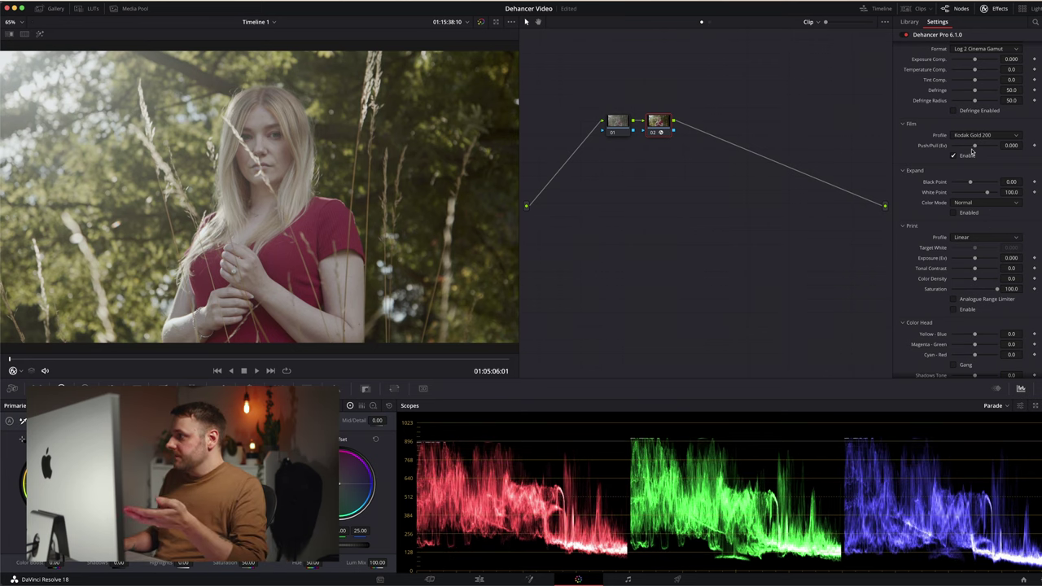
Nudge the Kodak Gold 200 Push/Pull slider either side of zero, ending at 0.128 Ev.
{"action": "left_click_drag", "start_coordinate": [974, 146], "coordinate": [973, 152]}
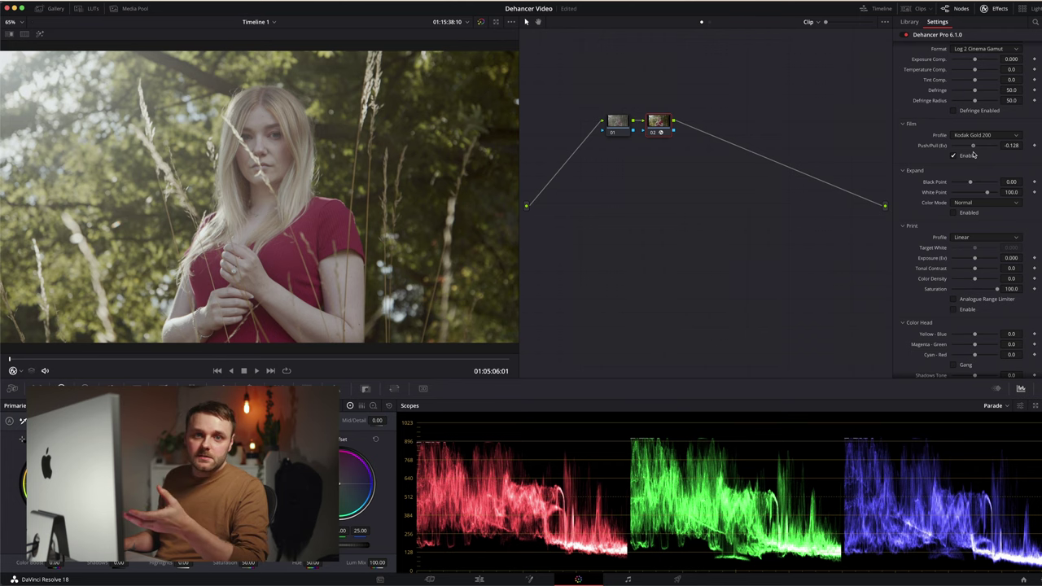
{"action": "left_click_drag", "start_coordinate": [973, 154], "coordinate": [974, 155]}
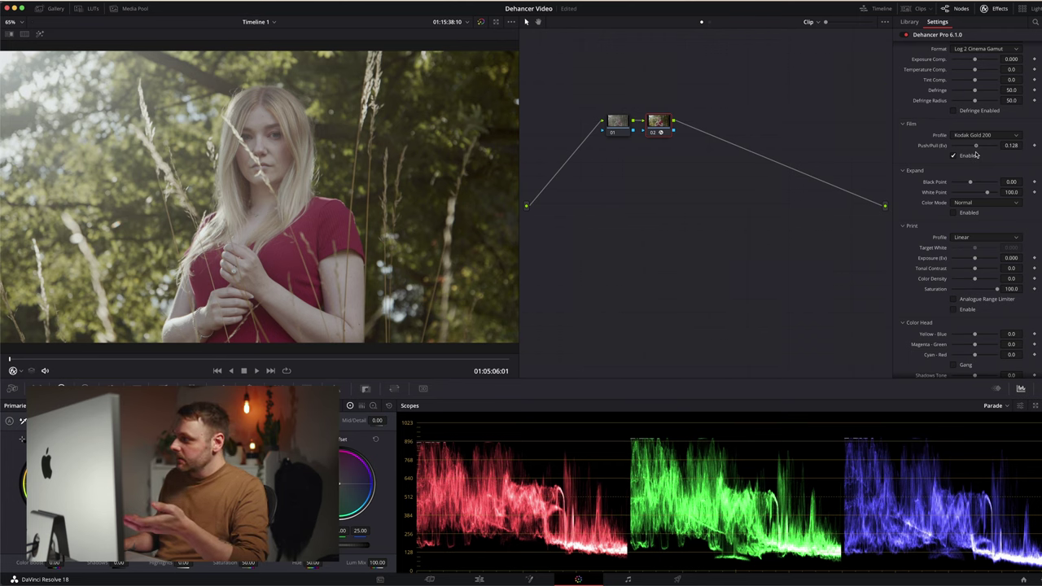
{"action": "scroll", "coordinate": [993, 179], "scroll_direction": "down", "scroll_amount": 5}
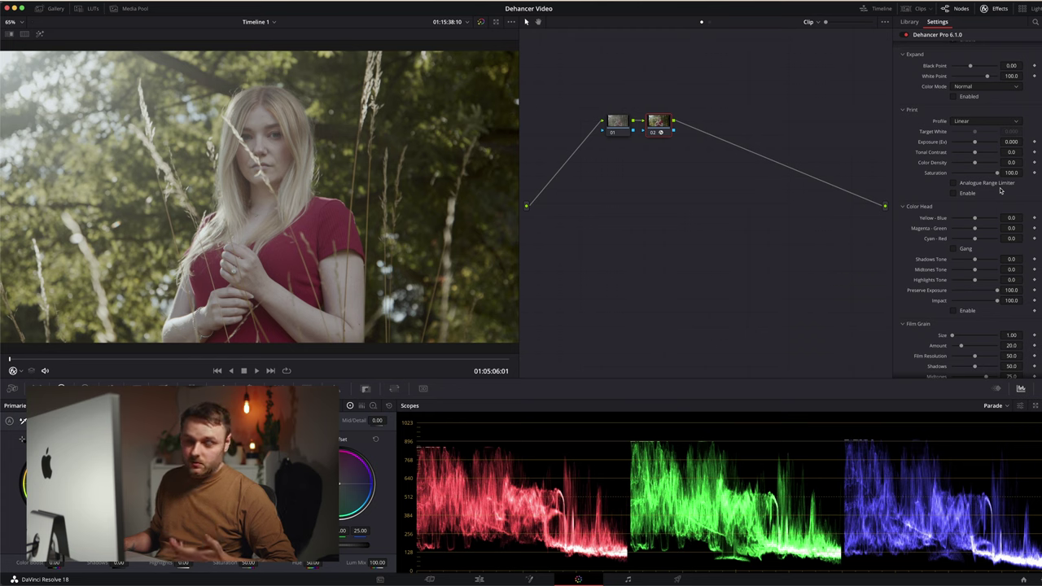
Enable the Analogue Range Limiter and try the Kodak Endura Glossy Paper and Fujifilm 3513 print profiles.
{"action": "left_click", "coordinate": [955, 195]}
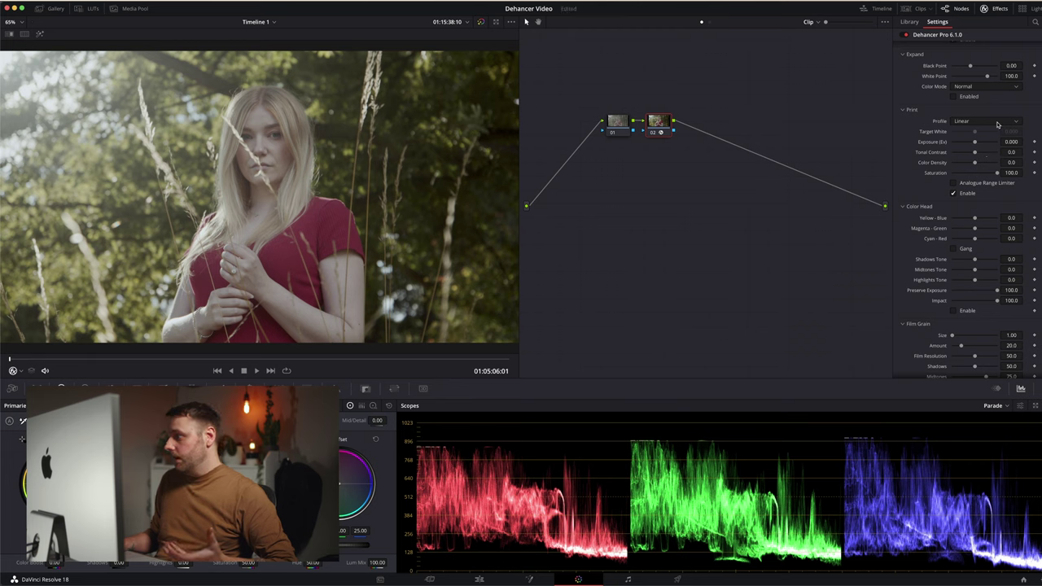
{"action": "left_click", "coordinate": [997, 122]}
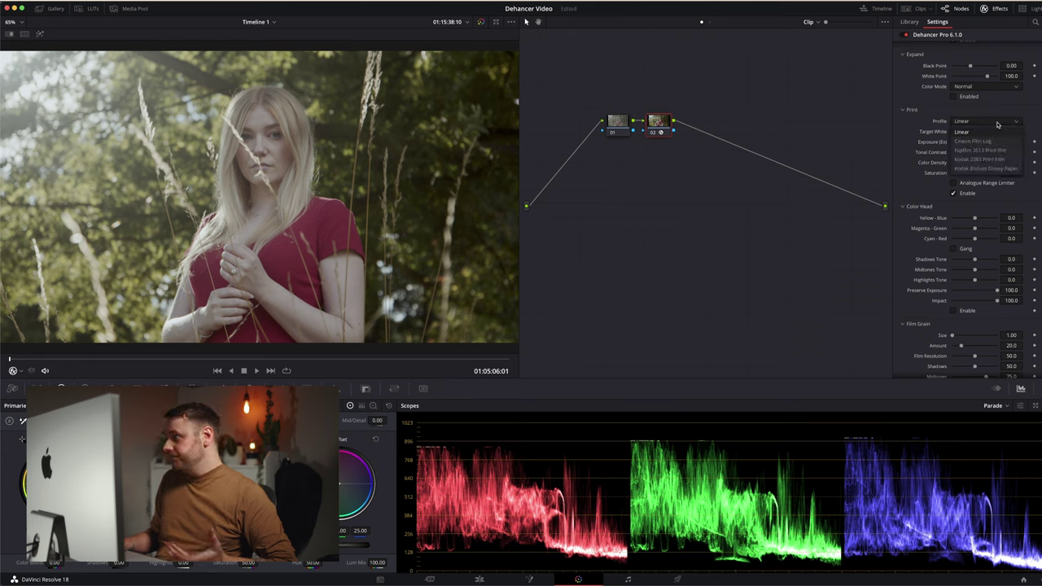
{"action": "left_click", "coordinate": [999, 169]}
{"action": "left_click", "coordinate": [999, 122]}
{"action": "left_click", "coordinate": [995, 142]}
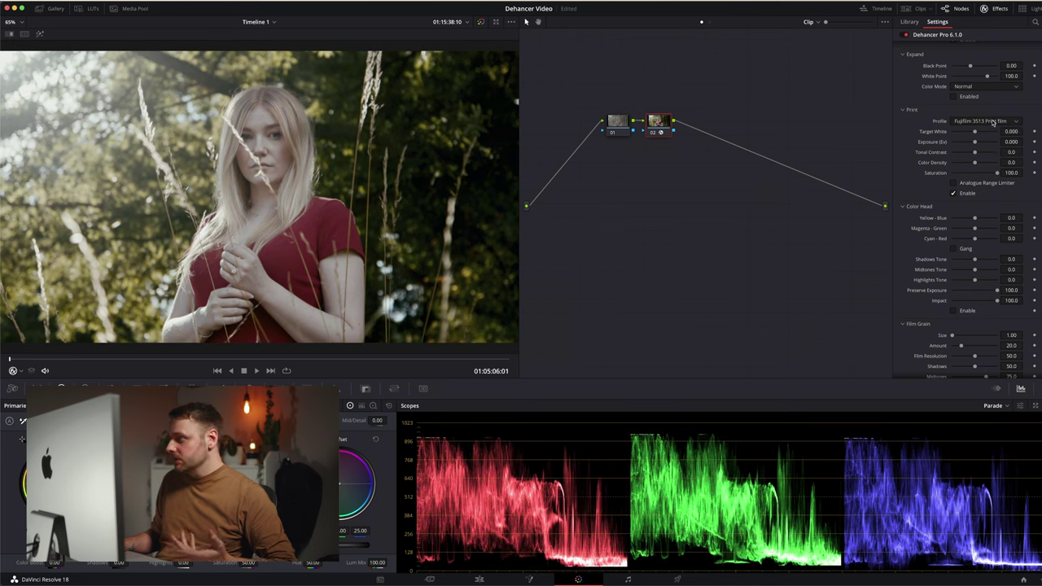
Compare Kodak 2383 with Fujifilm 3513 and settle on Kodak 2383 Print Film.
{"action": "left_click", "coordinate": [993, 122]}
{"action": "left_click", "coordinate": [988, 156]}
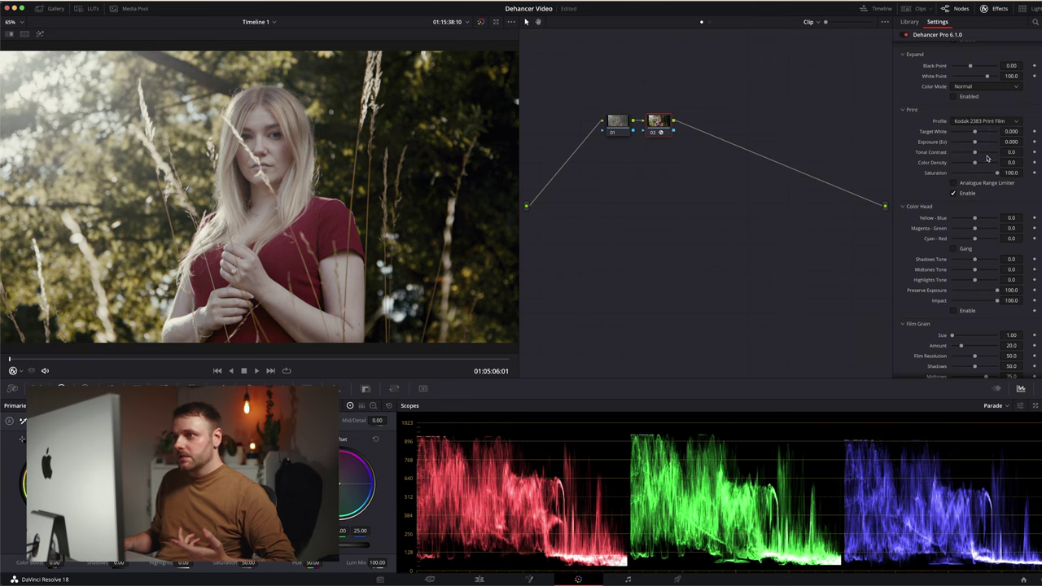
{"action": "left_click", "coordinate": [989, 122]}
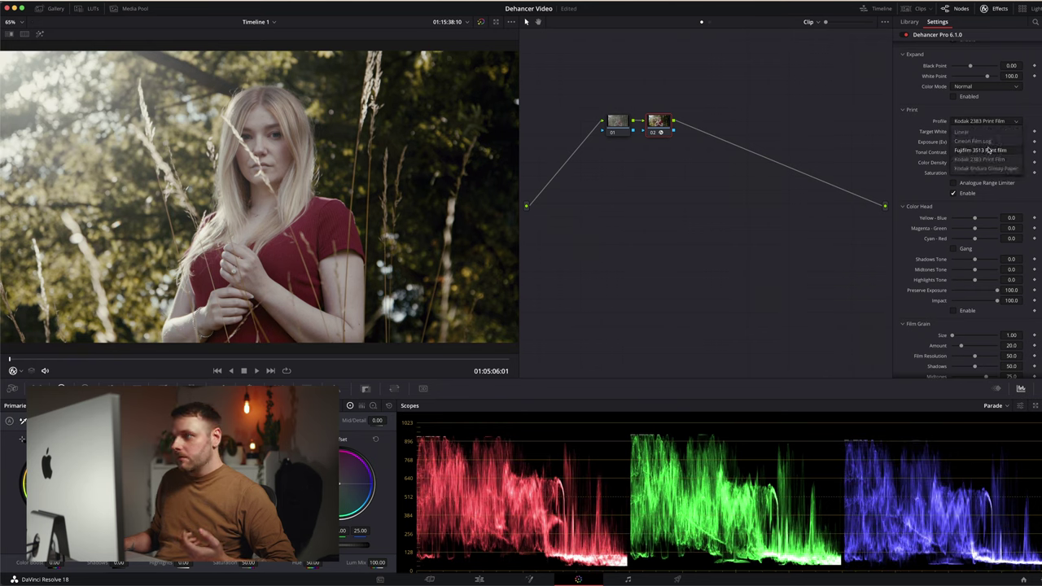
{"action": "left_click", "coordinate": [989, 152]}
{"action": "left_click", "coordinate": [987, 122]}
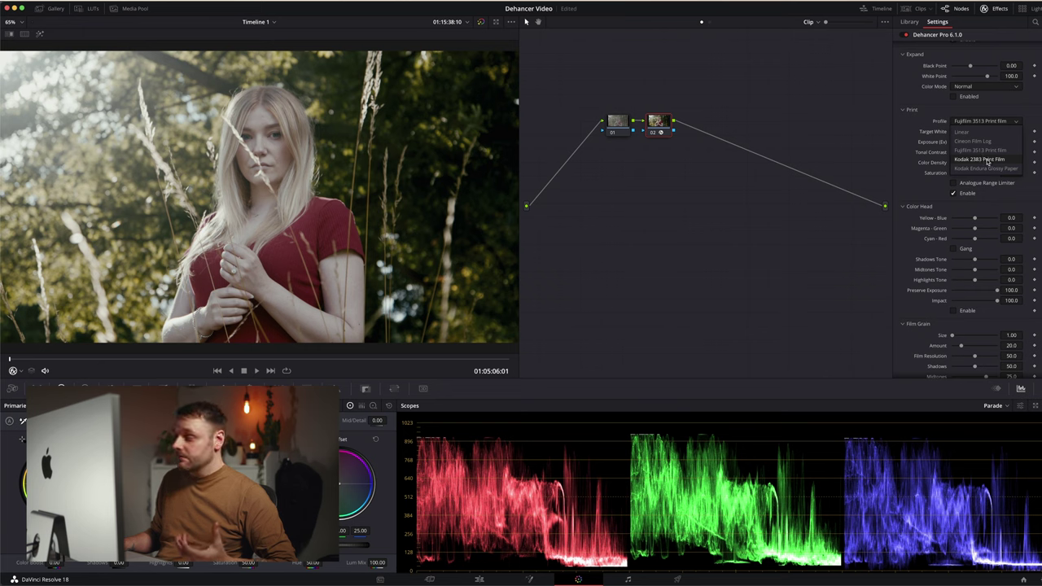
{"action": "left_click", "coordinate": [988, 160]}
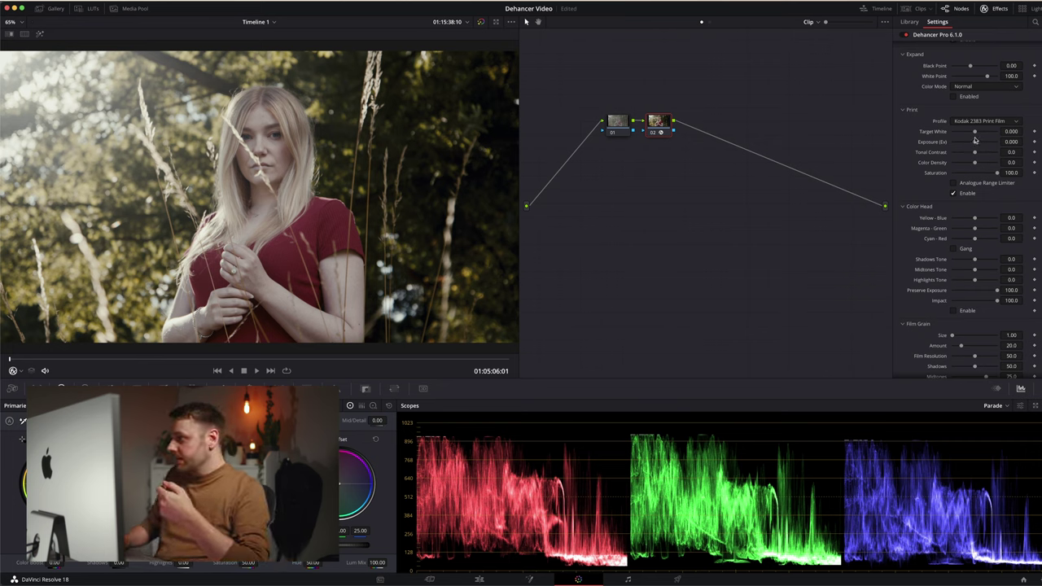
Lower Target White to -0.568, reset print Exposure to 0.000, and raise Color Density to 15.6.
{"action": "left_click_drag", "start_coordinate": [975, 133], "coordinate": [969, 137]}
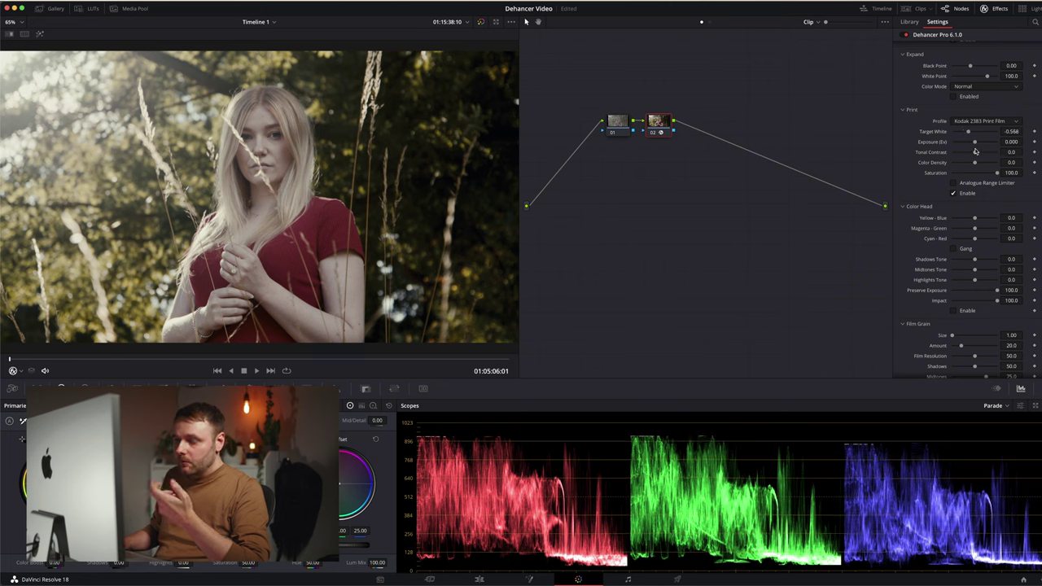
{"action": "left_click_drag", "start_coordinate": [976, 144], "coordinate": [969, 145]}
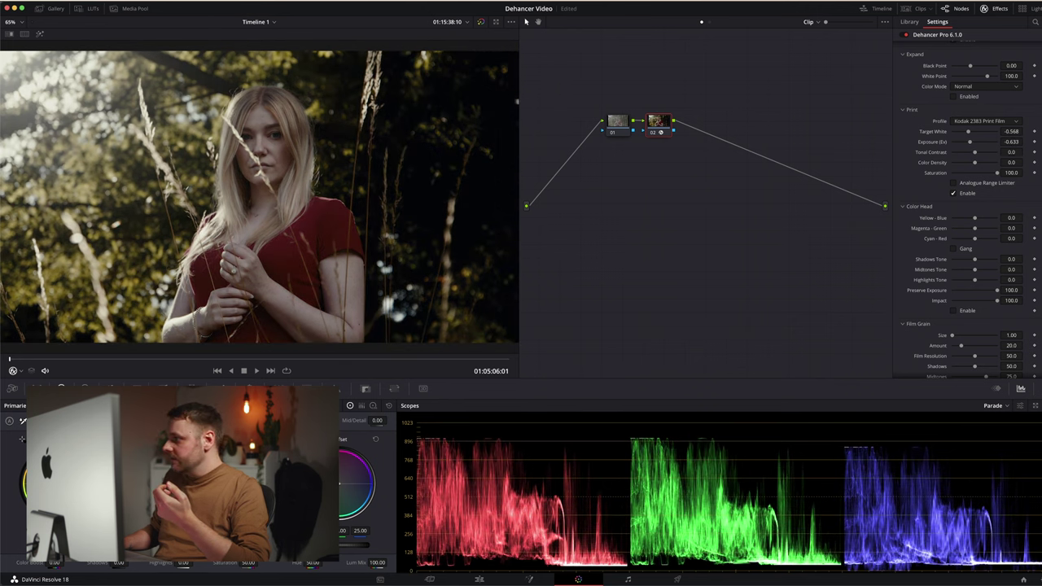
{"action": "double_click", "coordinate": [970, 142]}
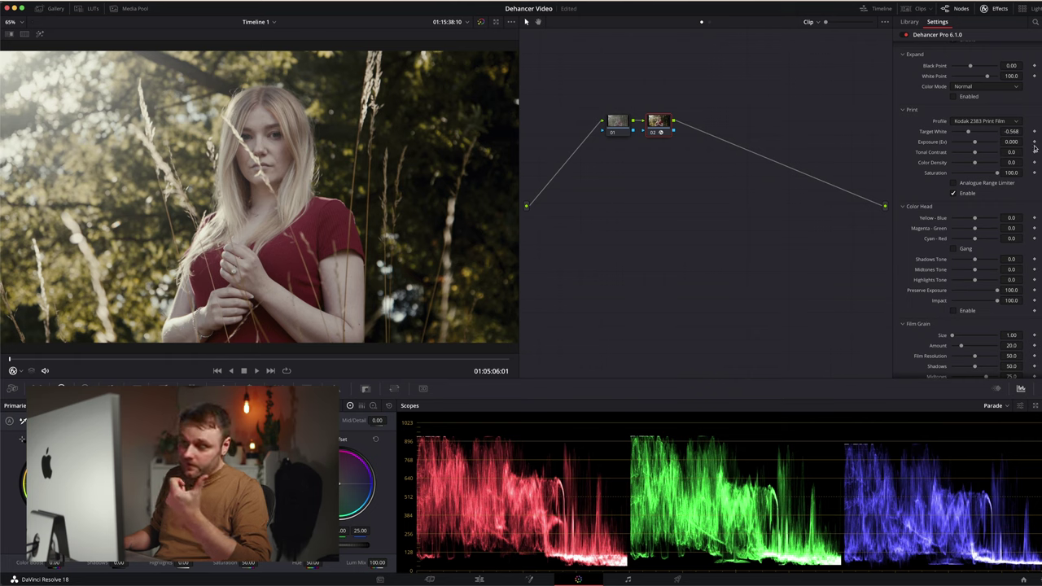
{"action": "left_click_drag", "start_coordinate": [975, 152], "coordinate": [975, 165]}
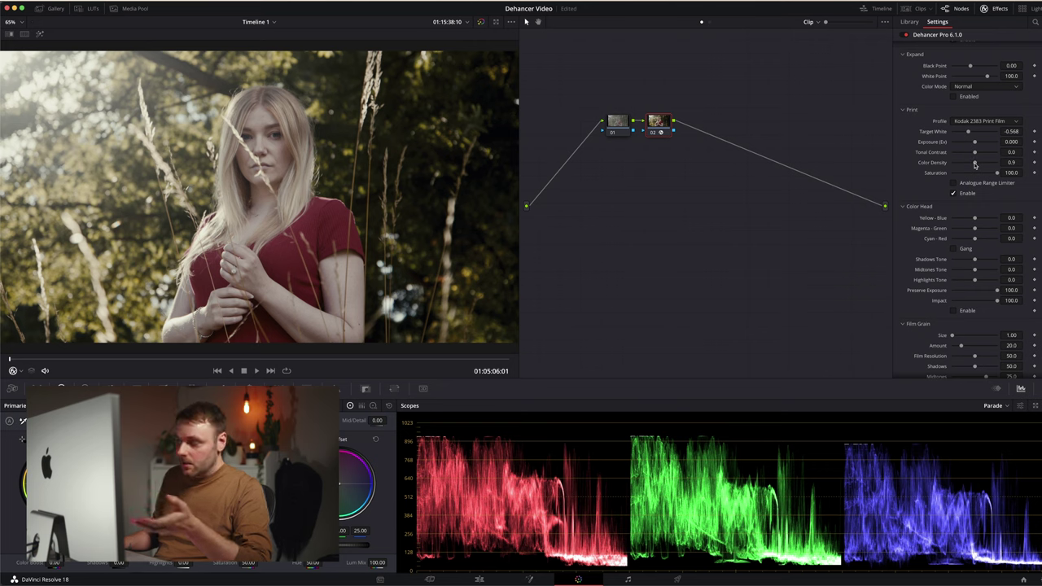
{"action": "left_click_drag", "start_coordinate": [976, 164], "coordinate": [1000, 178]}
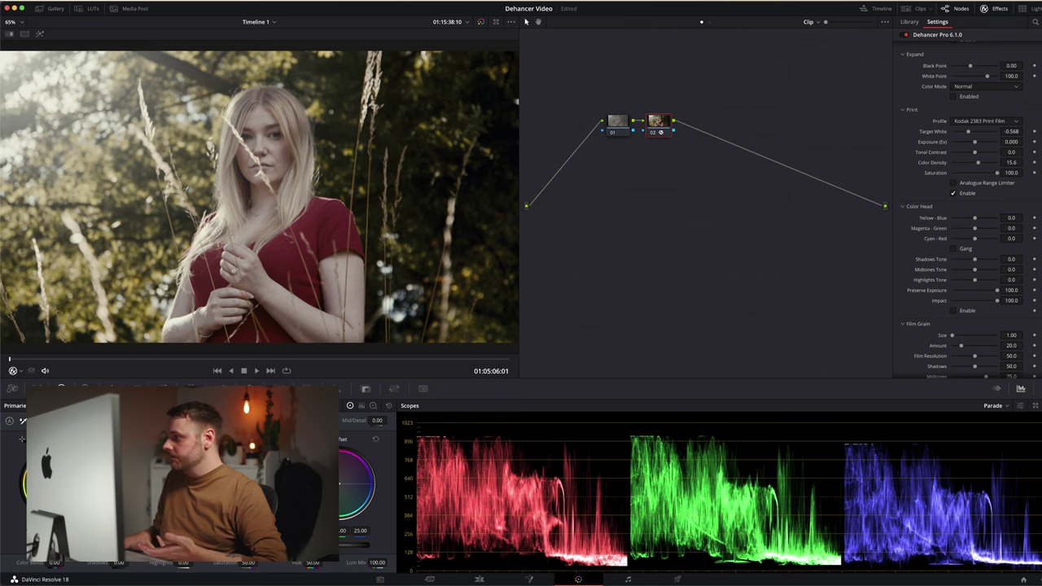
{"action": "scroll", "coordinate": [915, 171], "scroll_direction": "up", "scroll_amount": 3}
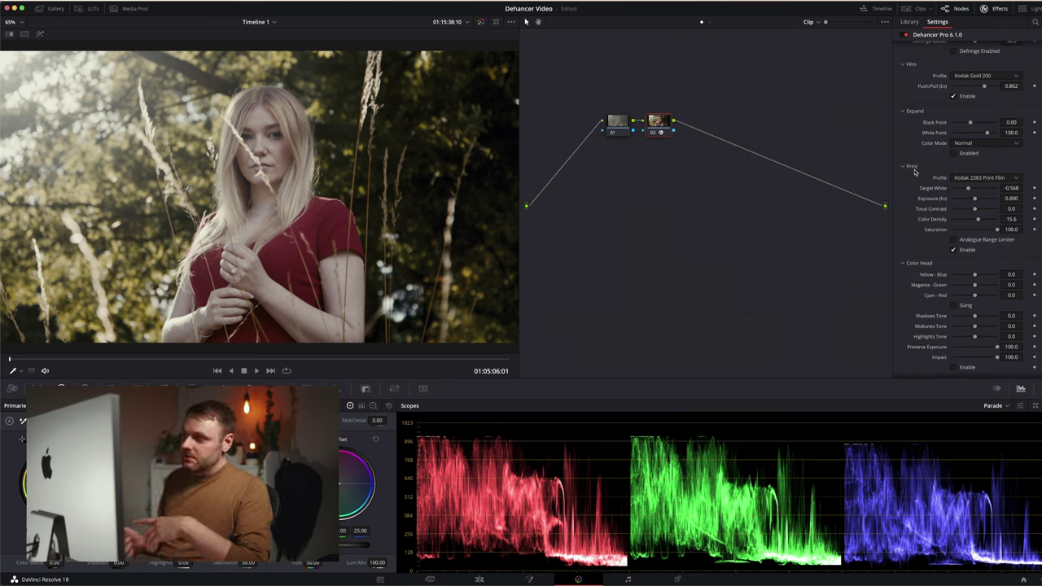
Enable Dehancer film grain with the Positive film type.
{"action": "left_click", "coordinate": [619, 126]}
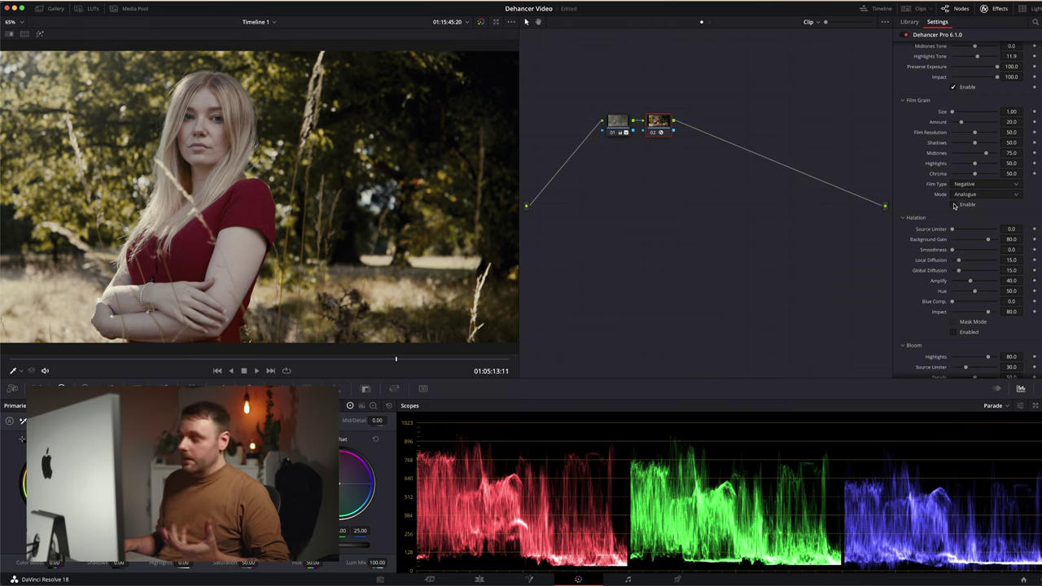
{"action": "left_click", "coordinate": [954, 204]}
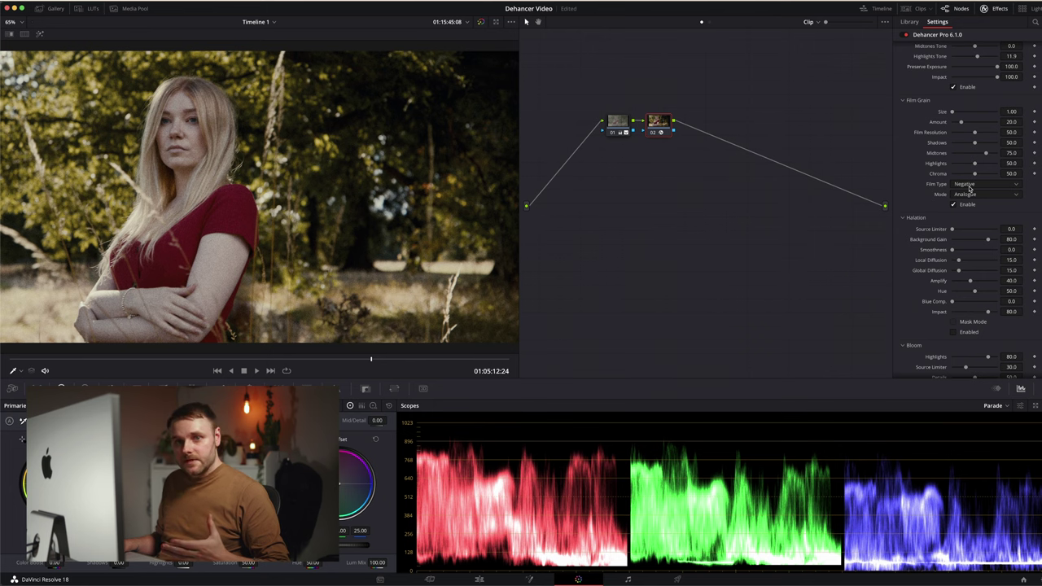
{"action": "left_click", "coordinate": [970, 186]}
{"action": "left_click", "coordinate": [971, 205]}
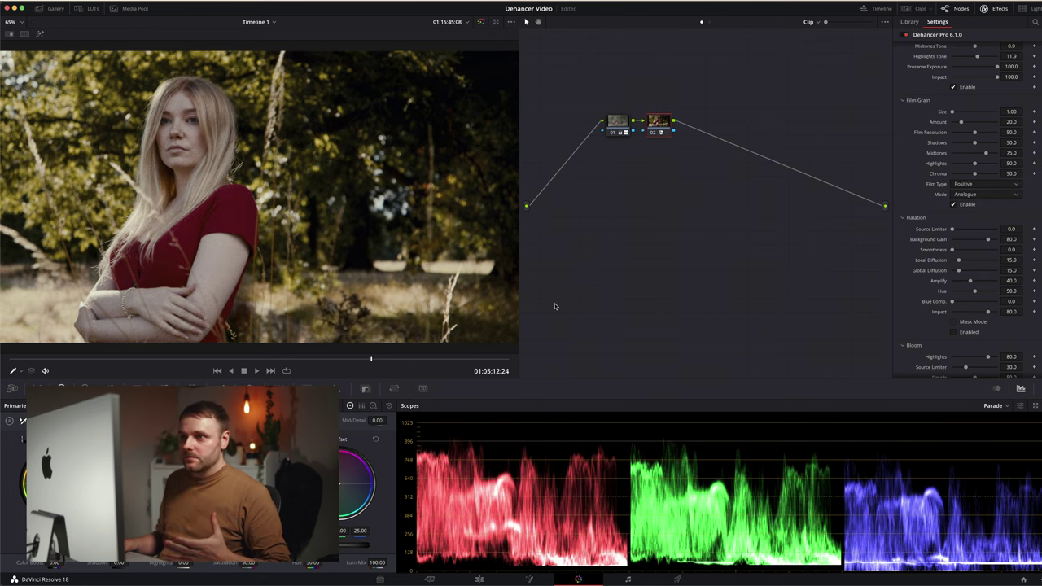
Set grain Film Resolution 80.8, Shadows 34.8 and Midtones 51.4 while previewing along the clip.
{"action": "left_click_drag", "start_coordinate": [182, 360], "coordinate": [410, 360]}
{"action": "left_click_drag", "start_coordinate": [952, 111], "coordinate": [926, 126]}
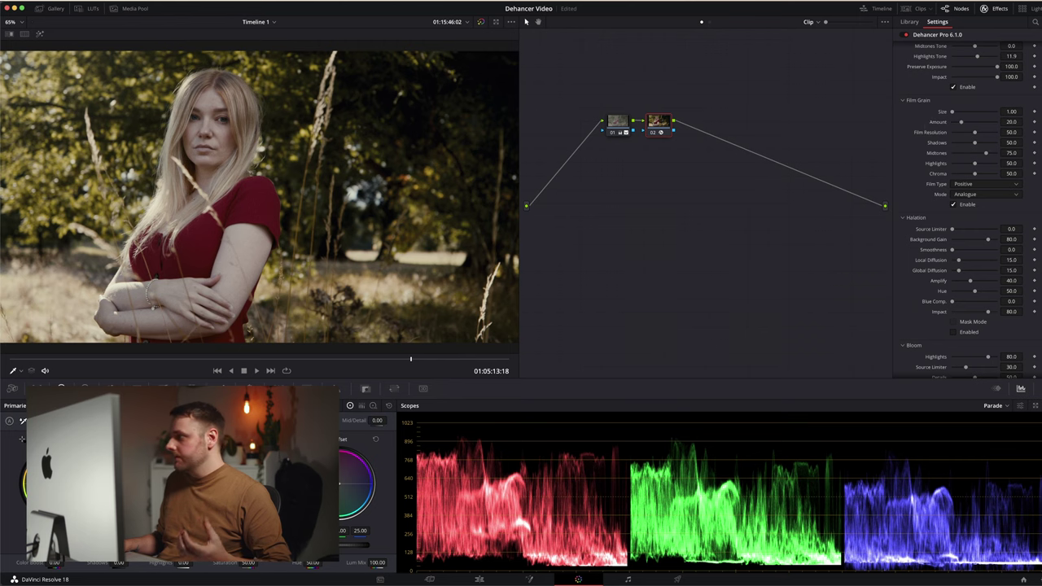
{"action": "left_click_drag", "start_coordinate": [952, 122], "coordinate": [991, 135]}
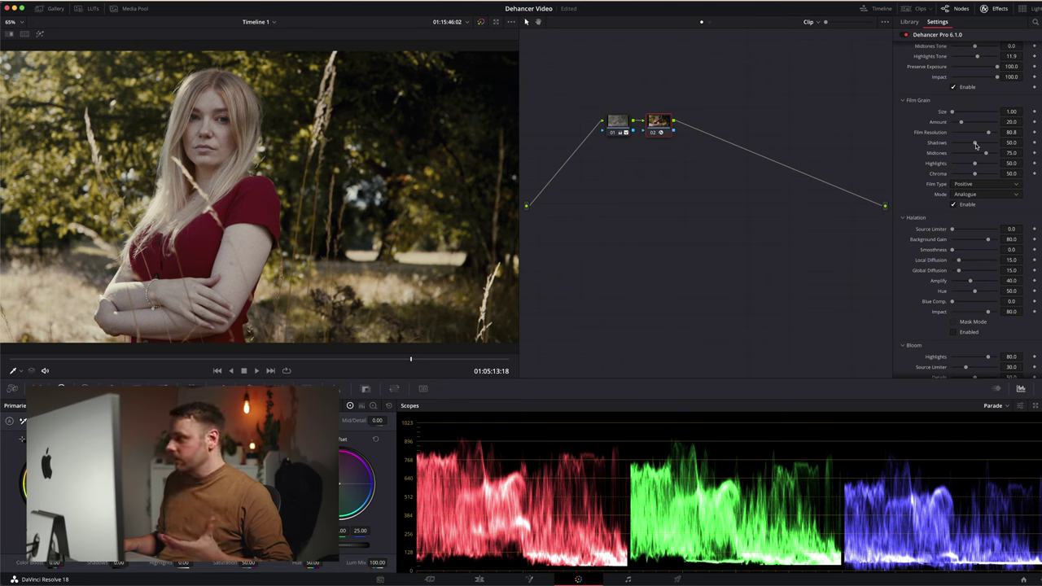
{"action": "mouse_move", "coordinate": [976, 144]}
{"action": "left_mouse_down"}
{"action": "mouse_move", "coordinate": [967, 146]}
{"action": "mouse_move", "coordinate": [993, 155]}
{"action": "mouse_move", "coordinate": [976, 156]}
{"action": "left_mouse_up"}
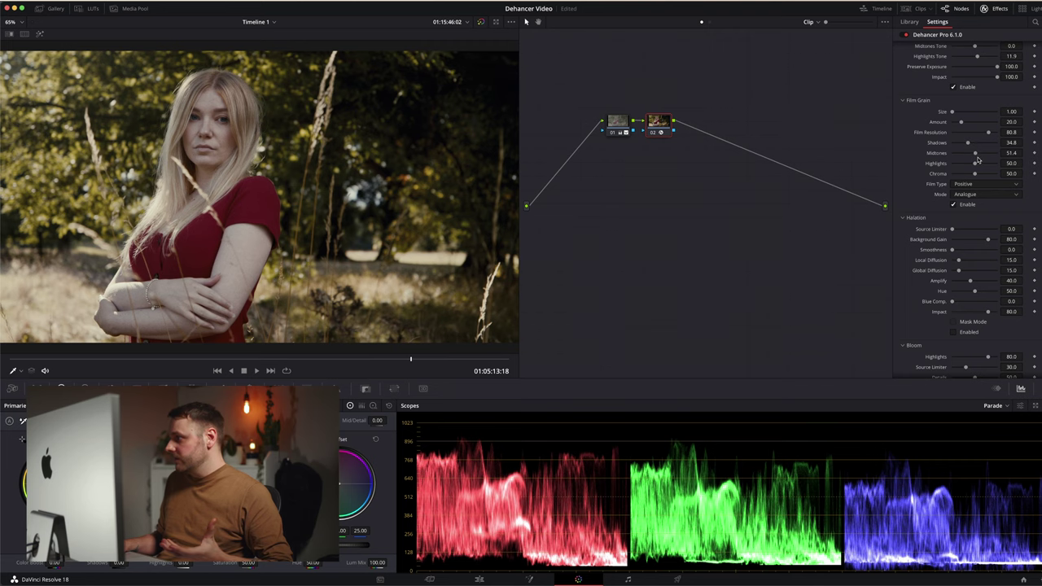
Enable halation, push Local Diffusion to 100.0, and toggle it off and on to compare.
{"action": "scroll", "coordinate": [978, 160], "scroll_direction": "down", "scroll_amount": 3}
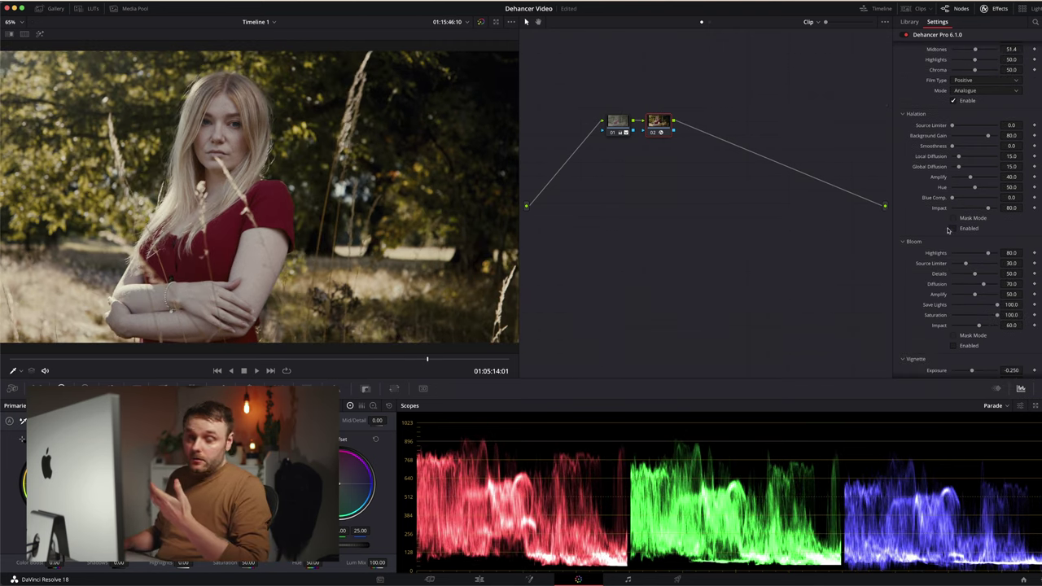
{"action": "left_click", "coordinate": [953, 229]}
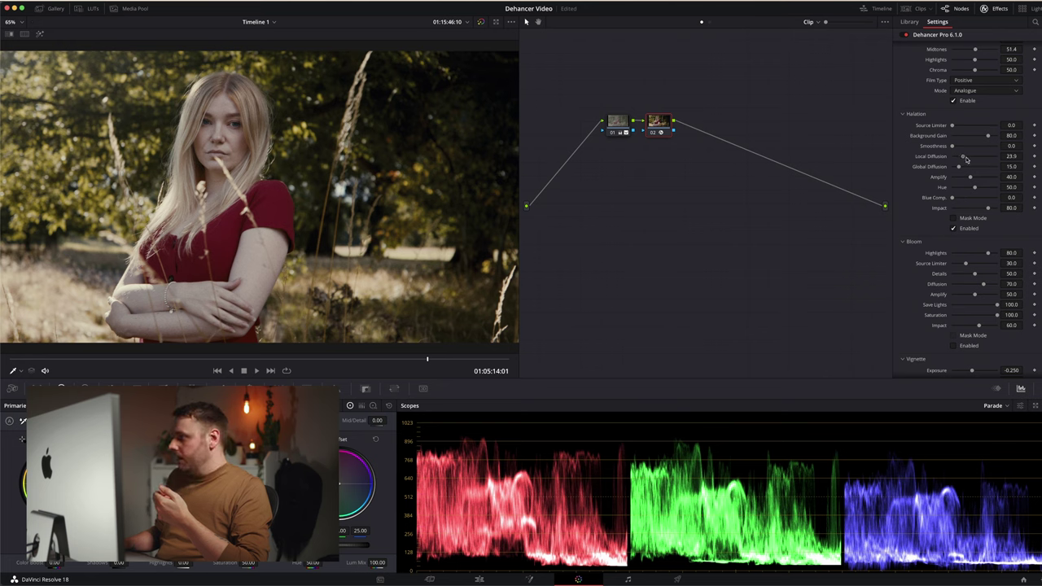
{"action": "left_click_drag", "start_coordinate": [971, 157], "coordinate": [1031, 169]}
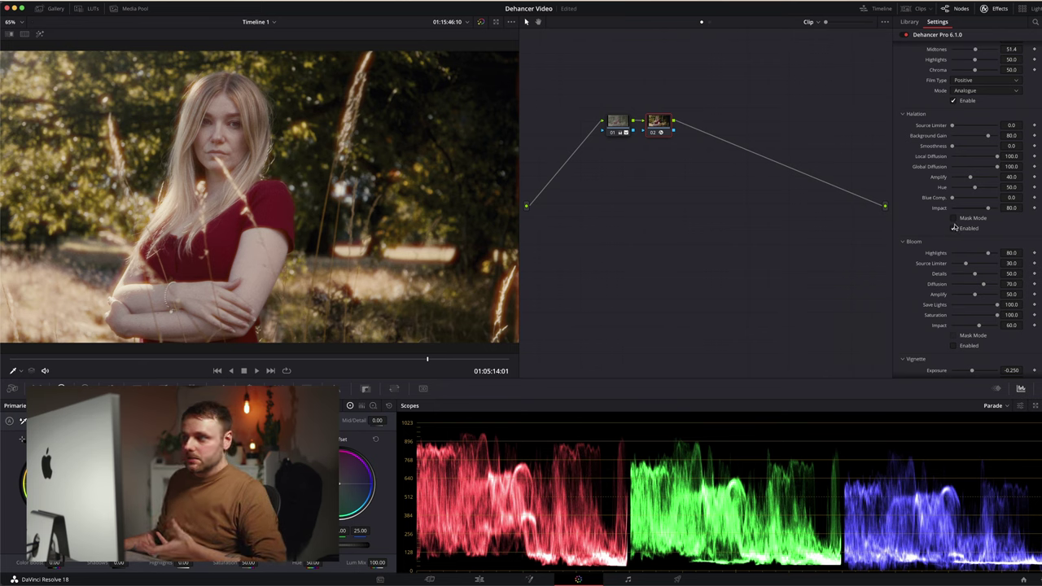
{"action": "left_click", "coordinate": [954, 228]}
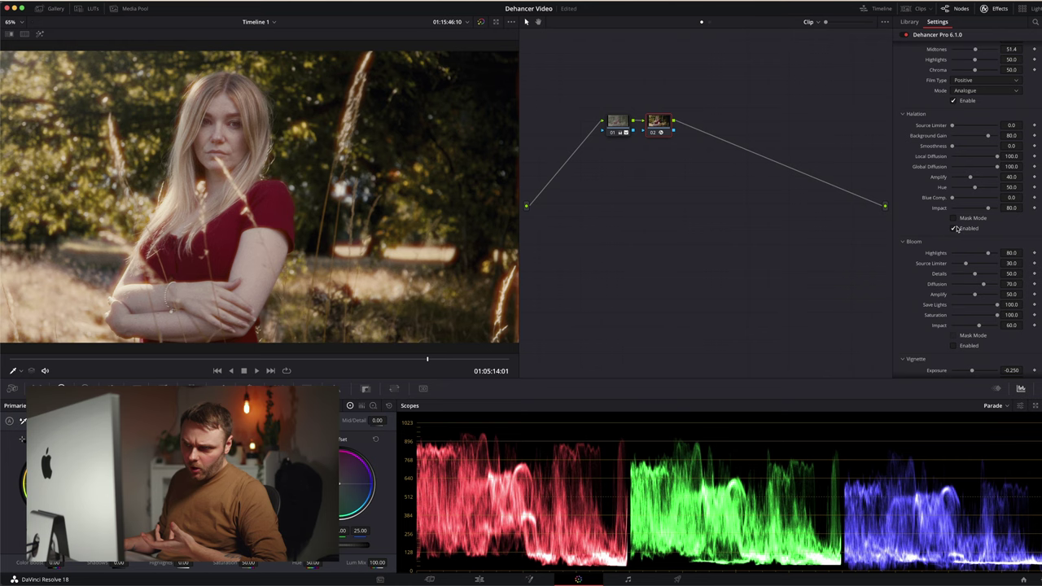
{"action": "left_click", "coordinate": [955, 229]}
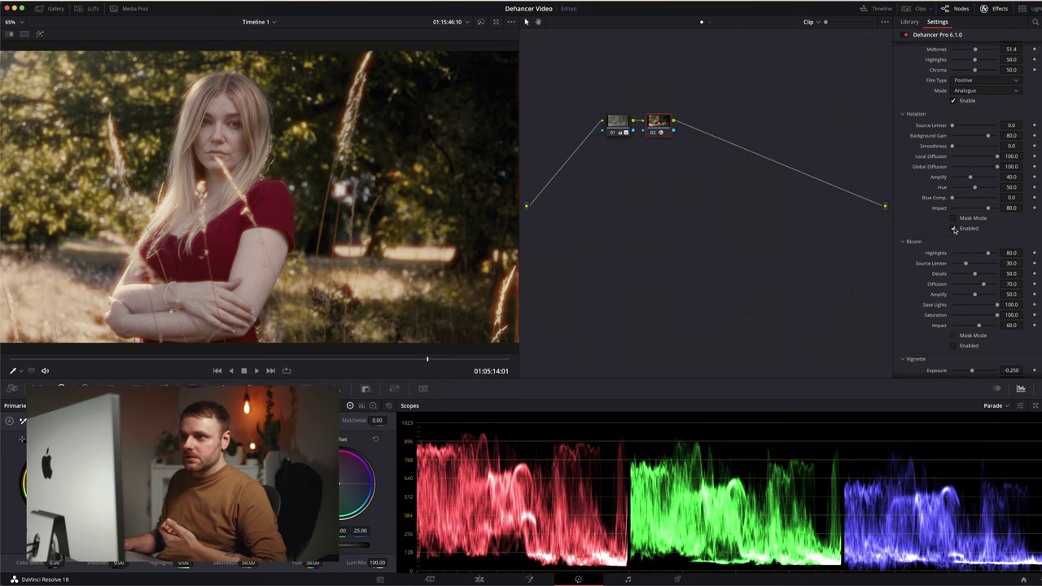
{"action": "left_click", "coordinate": [954, 229]}
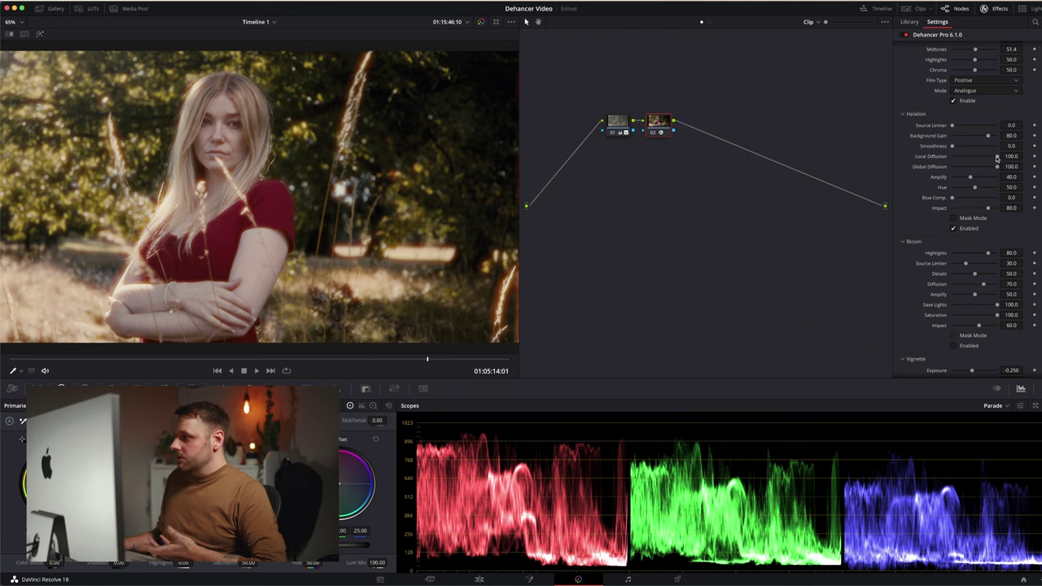
Soften Local Diffusion, raise Global Diffusion to 41.3, and leave halation enabled.
{"action": "left_click_drag", "start_coordinate": [997, 155], "coordinate": [967, 169]}
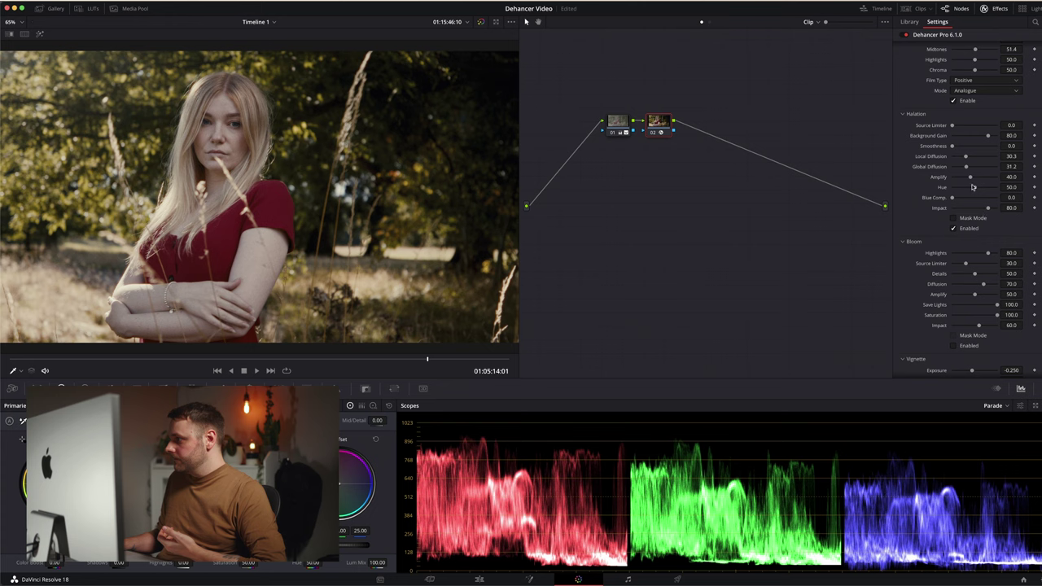
{"action": "left_click", "coordinate": [957, 229]}
{"action": "left_click", "coordinate": [958, 229]}
{"action": "left_click", "coordinate": [958, 229]}
{"action": "left_click", "coordinate": [958, 229]}
{"action": "left_click_drag", "start_coordinate": [967, 169], "coordinate": [981, 177]}
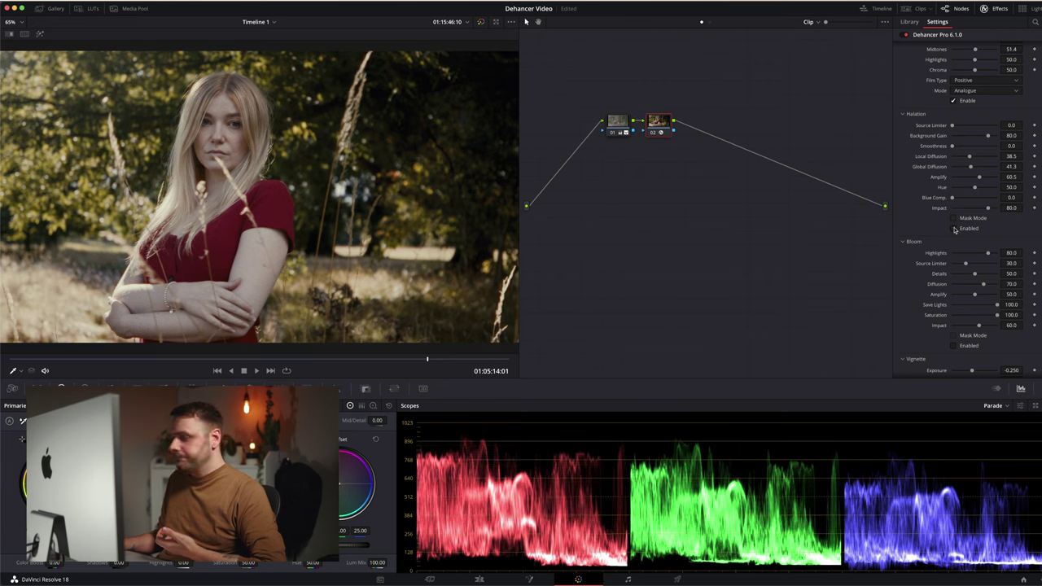
{"action": "left_click", "coordinate": [954, 229]}
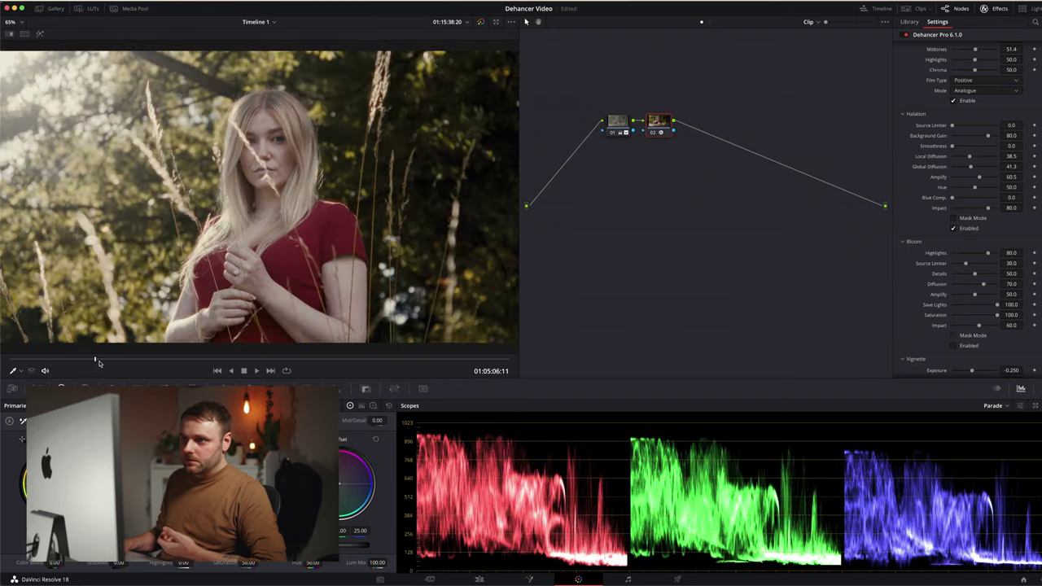
Raise bloom Highlights to 80 and reduce Diffusion to 70.
{"action": "scroll", "coordinate": [957, 235], "scroll_direction": "down", "scroll_amount": 3}
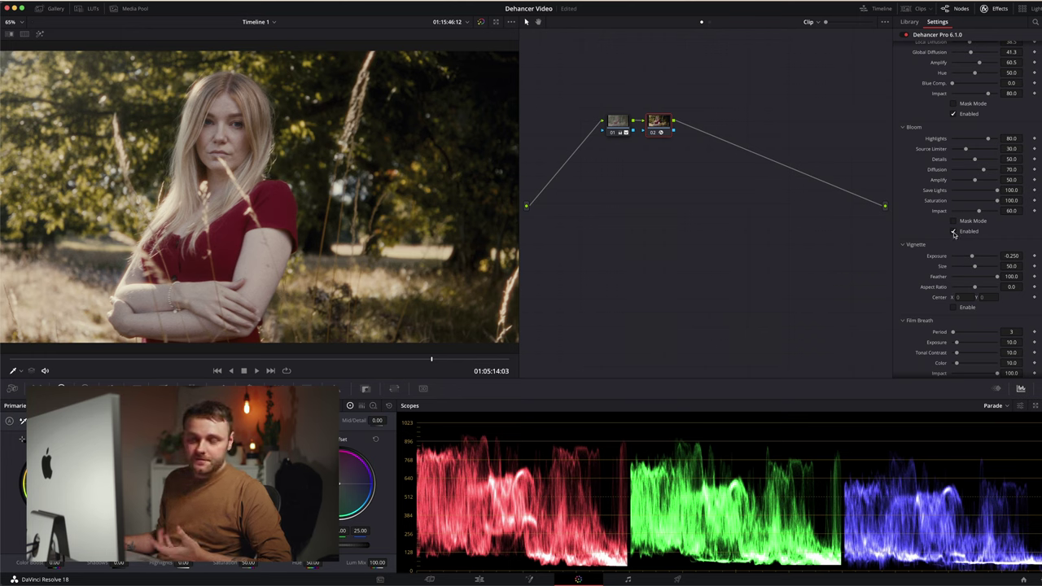
{"action": "scroll", "coordinate": [954, 234], "scroll_direction": "down", "scroll_amount": 1}
{"action": "left_click_drag", "start_coordinate": [988, 122], "coordinate": [981, 126]}
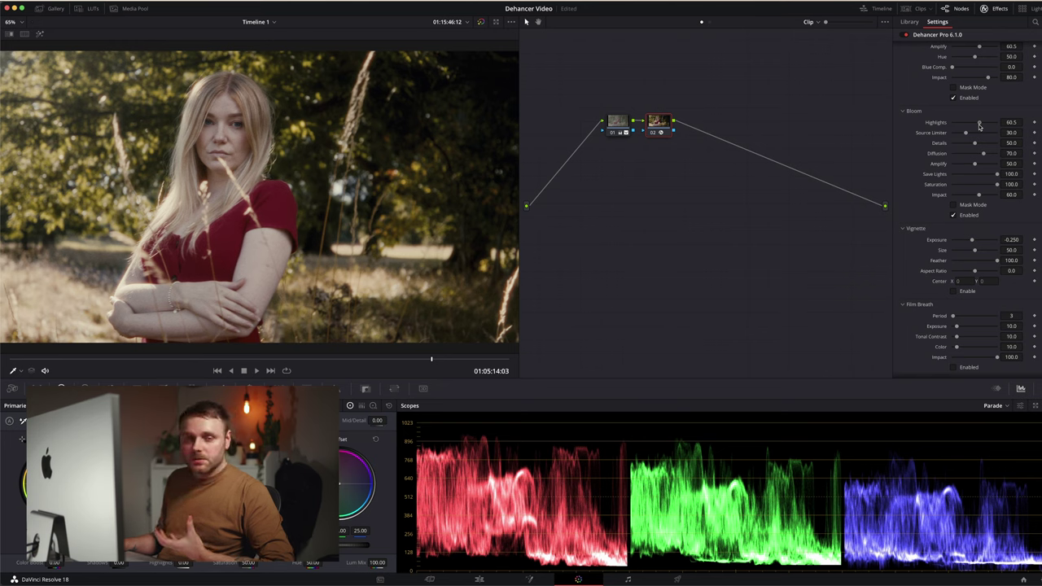
{"action": "left_click_drag", "start_coordinate": [980, 126], "coordinate": [980, 124]}
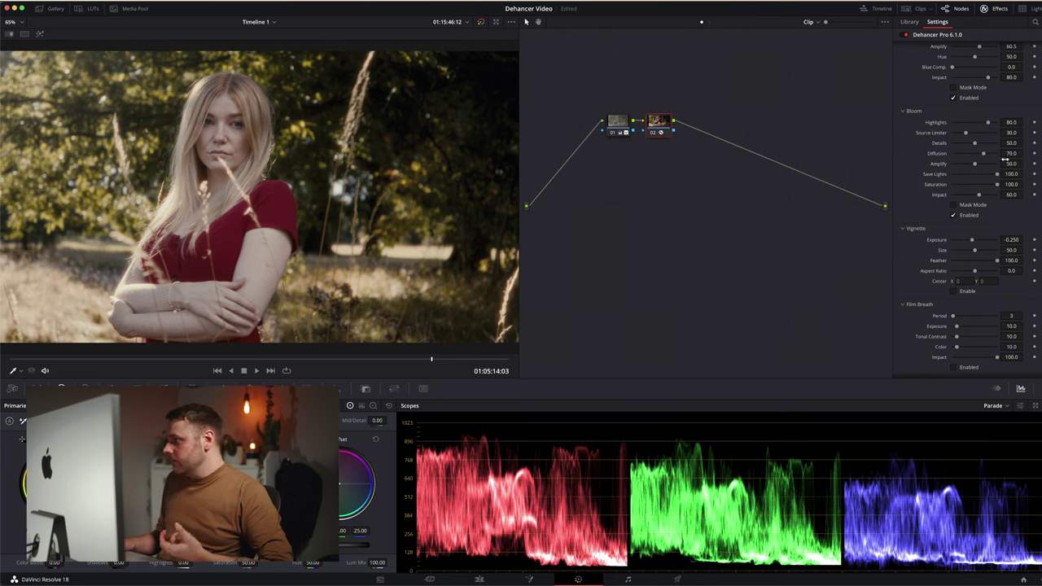
{"action": "mouse_move", "coordinate": [1005, 158]}
{"action": "left_mouse_down"}
{"action": "mouse_move", "coordinate": [963, 157]}
{"action": "mouse_move", "coordinate": [1004, 163]}
{"action": "left_mouse_up"}
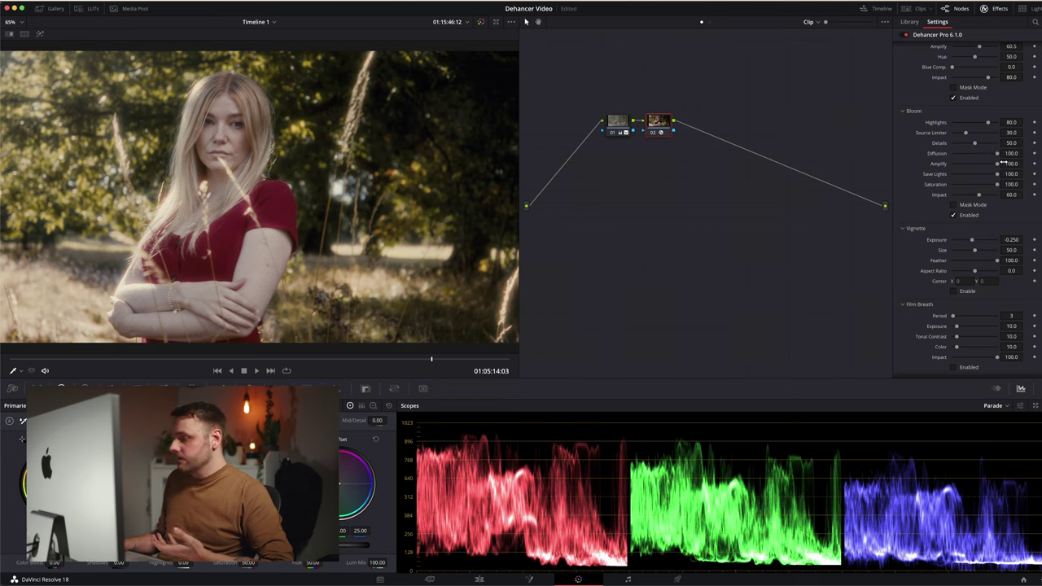
Toggle the bloom repeatedly to compare before and after, leaving it enabled.
{"action": "left_click", "coordinate": [956, 216]}
{"action": "left_click", "coordinate": [956, 216]}
{"action": "left_click", "coordinate": [956, 216]}
{"action": "left_click", "coordinate": [956, 216]}
{"action": "left_click", "coordinate": [956, 216]}
{"action": "left_click", "coordinate": [956, 216]}
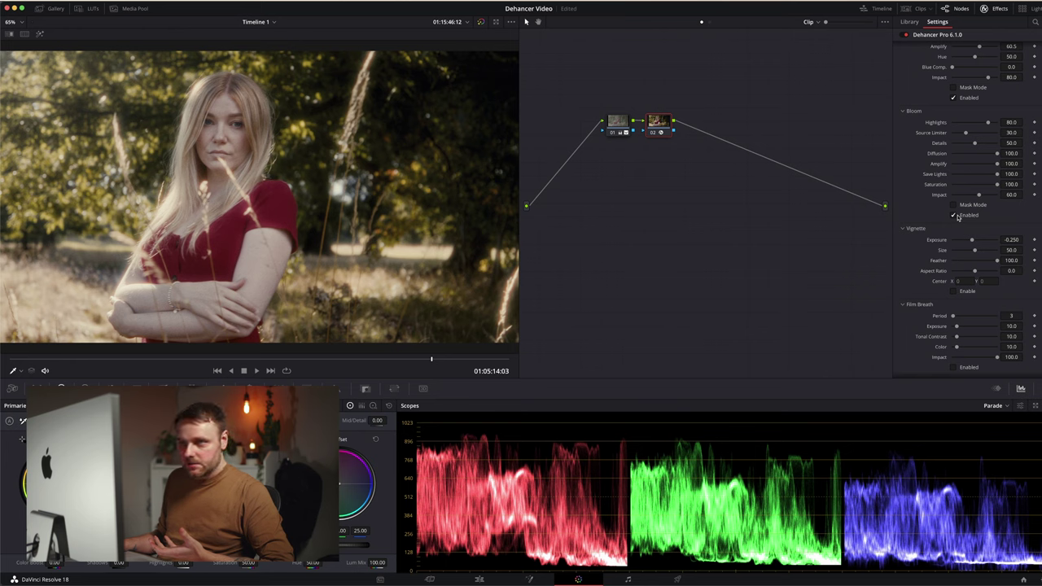
{"action": "left_click", "coordinate": [956, 216]}
{"action": "left_click", "coordinate": [956, 216]}
{"action": "left_click", "coordinate": [956, 216]}
{"action": "left_click", "coordinate": [956, 216]}
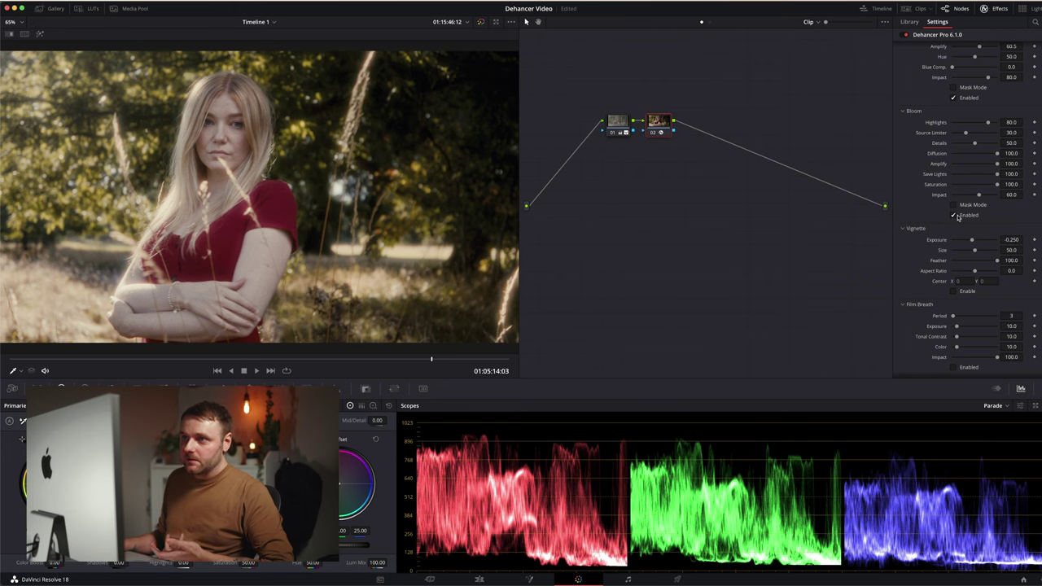
{"action": "left_click", "coordinate": [956, 216]}
{"action": "left_click", "coordinate": [957, 216]}
{"action": "left_click", "coordinate": [956, 216]}
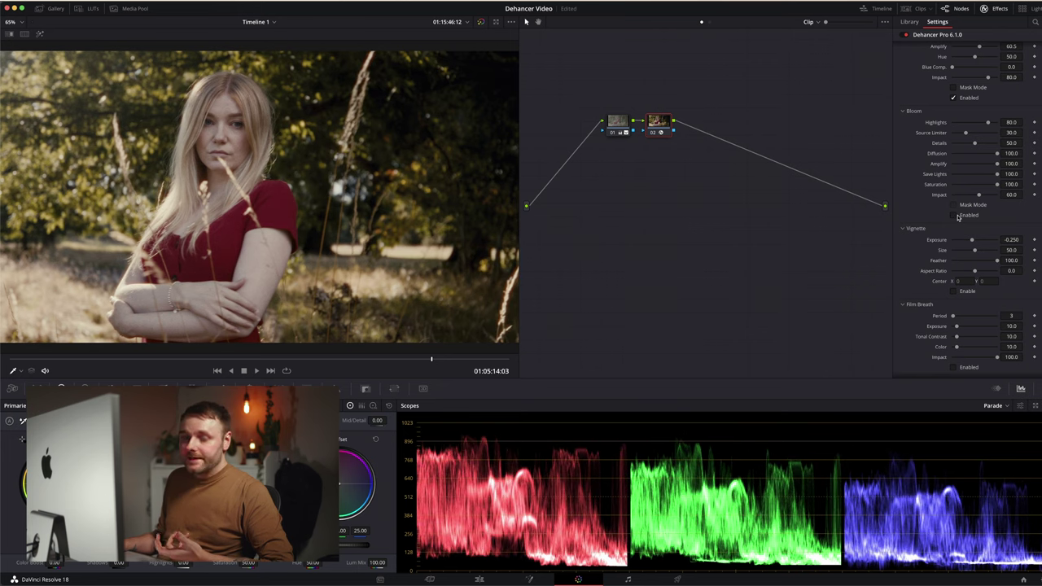
{"action": "left_click", "coordinate": [956, 216]}
{"action": "left_click", "coordinate": [956, 216]}
{"action": "left_click", "coordinate": [956, 216]}
Set Bloom Amplify to 36.7 and toggle Bloom on and off to compare the result.
{"action": "left_click", "coordinate": [1035, 164]}
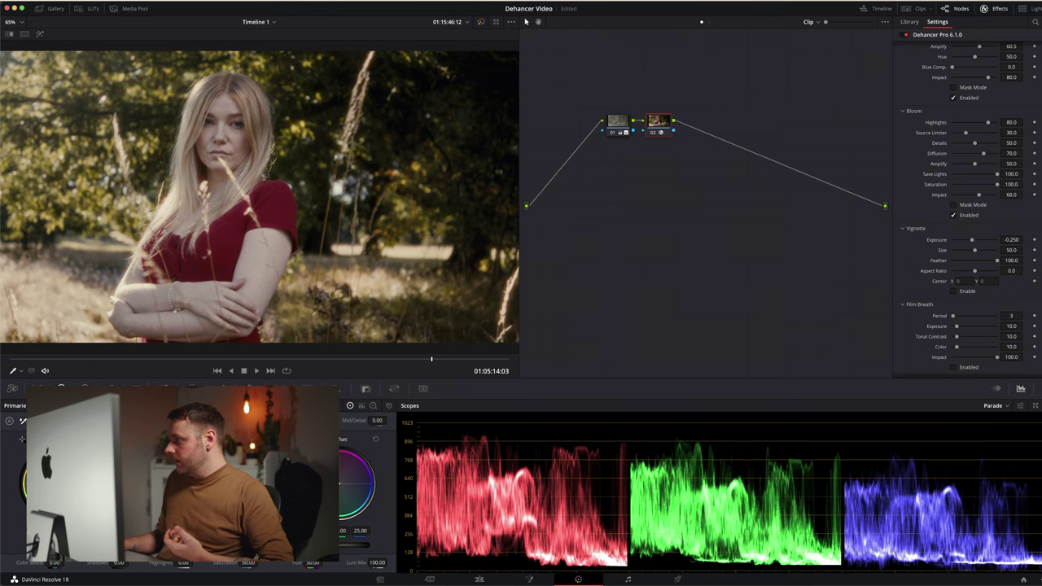
{"action": "left_click", "coordinate": [956, 216]}
{"action": "left_click", "coordinate": [956, 216]}
{"action": "left_click", "coordinate": [956, 215]}
{"action": "left_click", "coordinate": [956, 216]}
{"action": "left_click", "coordinate": [956, 216]}
{"action": "left_click", "coordinate": [956, 216]}
{"action": "left_click", "coordinate": [956, 216]}
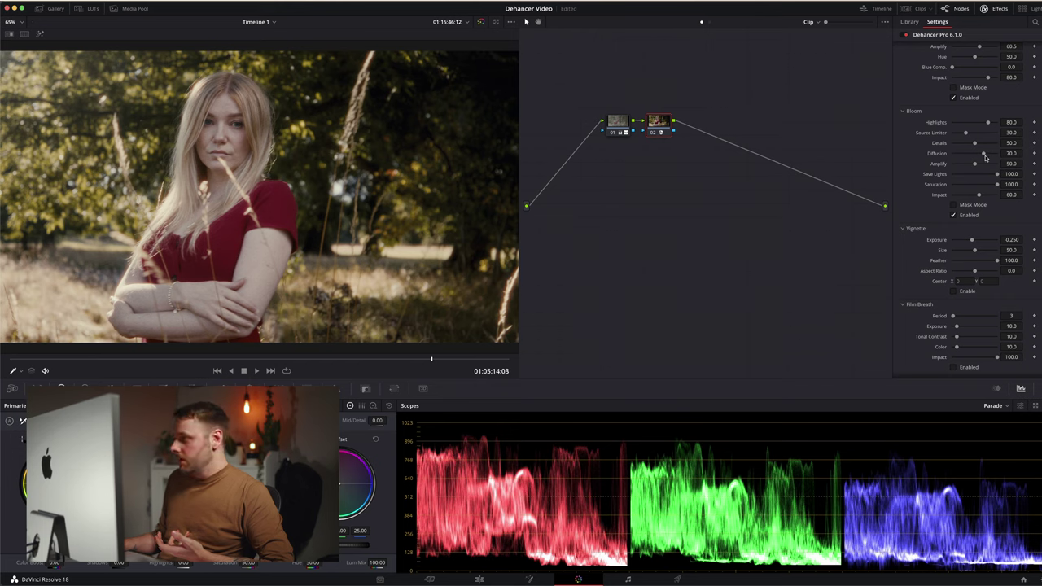
Lower Bloom Diffusion to 43.1 and Impact to 28.5, comparing along the way, and leave Bloom enabled.
{"action": "mouse_move", "coordinate": [984, 154]}
{"action": "left_mouse_down"}
{"action": "mouse_move", "coordinate": [970, 155]}
{"action": "mouse_move", "coordinate": [970, 166]}
{"action": "left_mouse_up"}
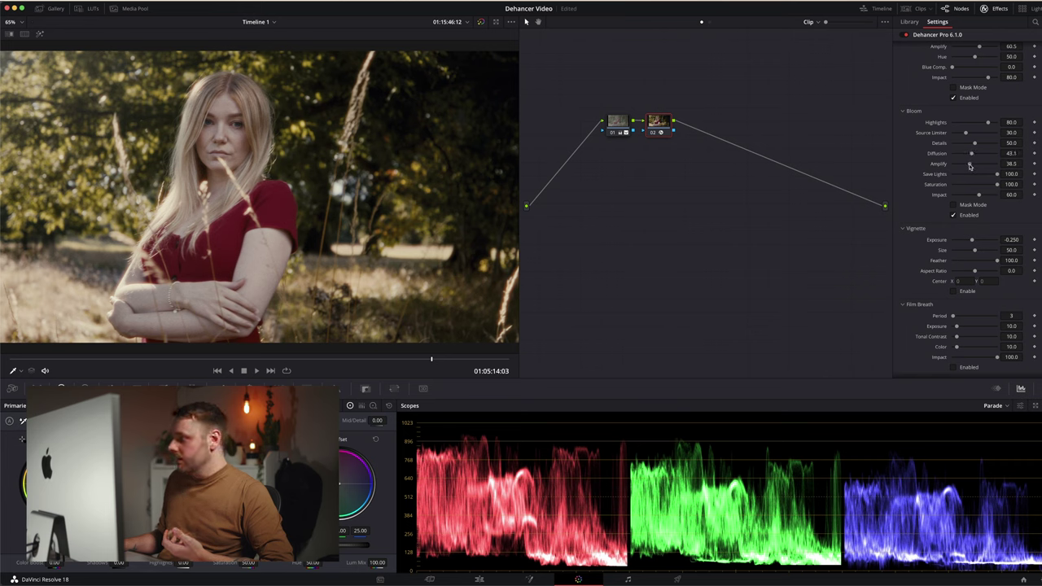
{"action": "left_click", "coordinate": [954, 215]}
{"action": "left_click", "coordinate": [954, 215]}
{"action": "left_click", "coordinate": [954, 214]}
{"action": "left_click", "coordinate": [955, 215]}
{"action": "left_click", "coordinate": [954, 215]}
{"action": "left_click", "coordinate": [954, 215]}
{"action": "left_click", "coordinate": [954, 215]}
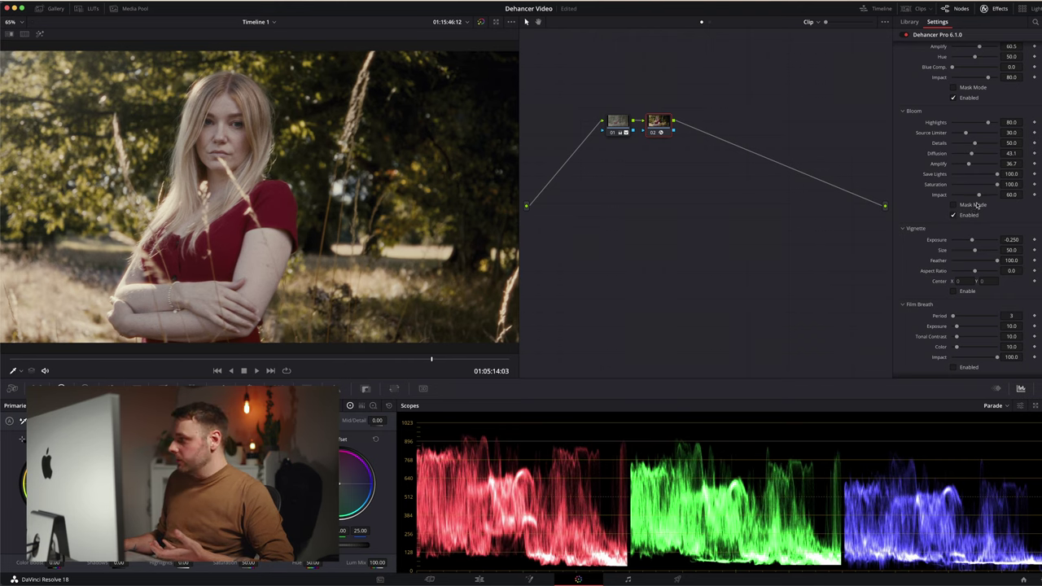
{"action": "mouse_move", "coordinate": [979, 197]}
{"action": "left_mouse_down"}
{"action": "mouse_move", "coordinate": [999, 196]}
{"action": "mouse_move", "coordinate": [966, 196]}
{"action": "left_mouse_up"}
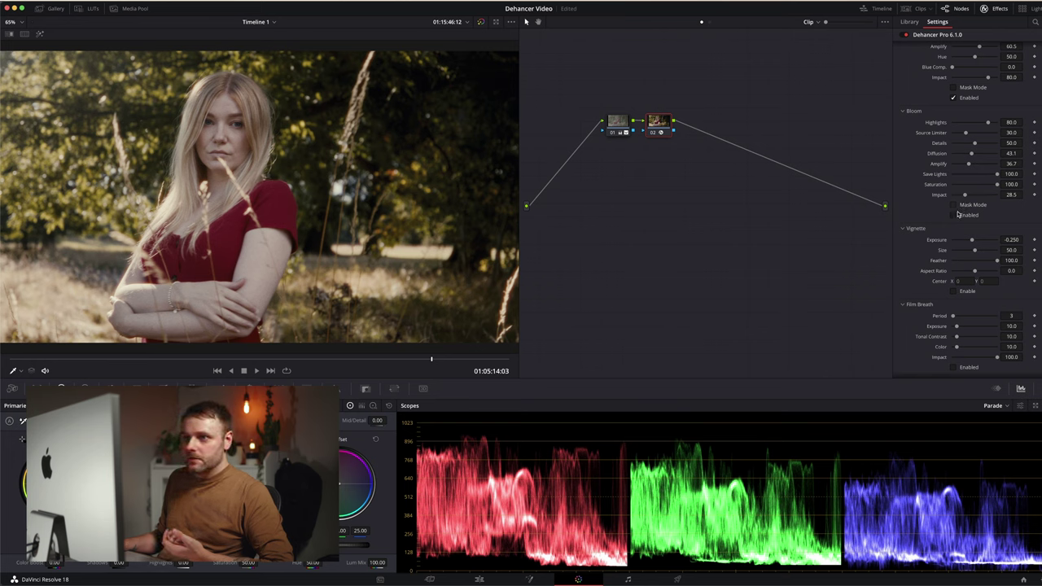
{"action": "left_click", "coordinate": [955, 215]}
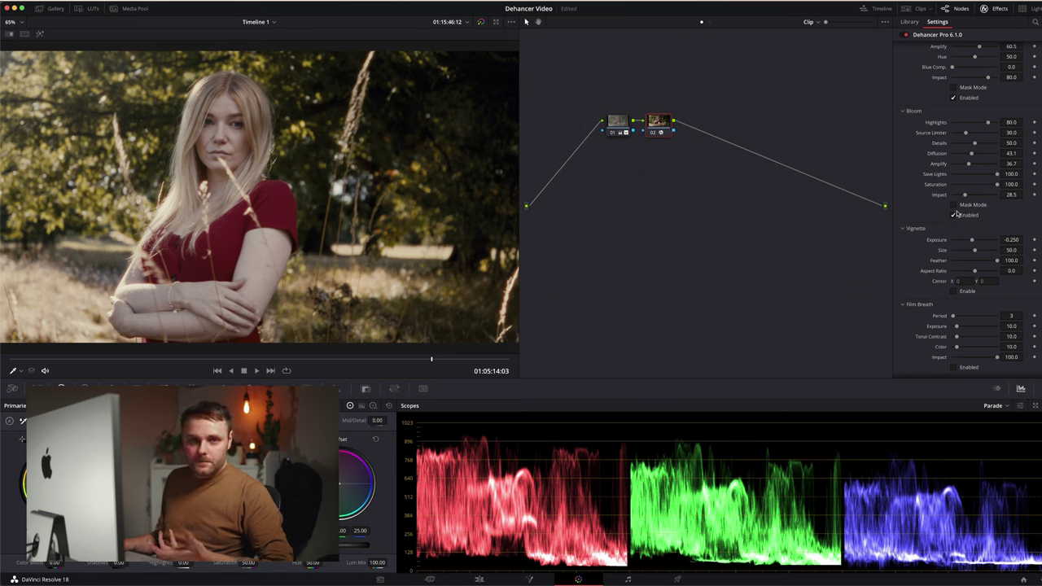
Disable Halation and Bloom and scrub to another part of the clip.
{"action": "left_click", "coordinate": [954, 98]}
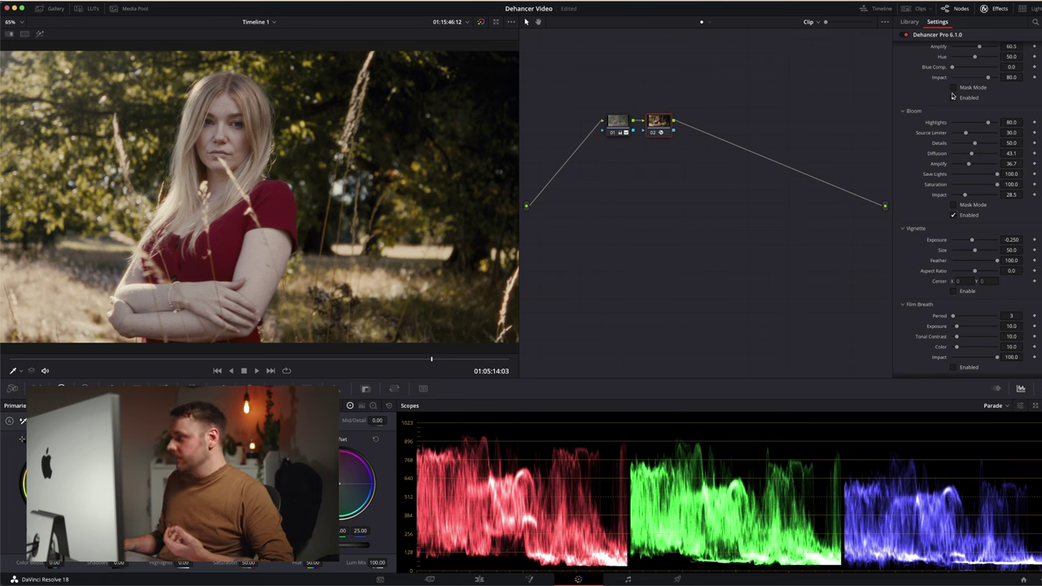
{"action": "left_click", "coordinate": [953, 215]}
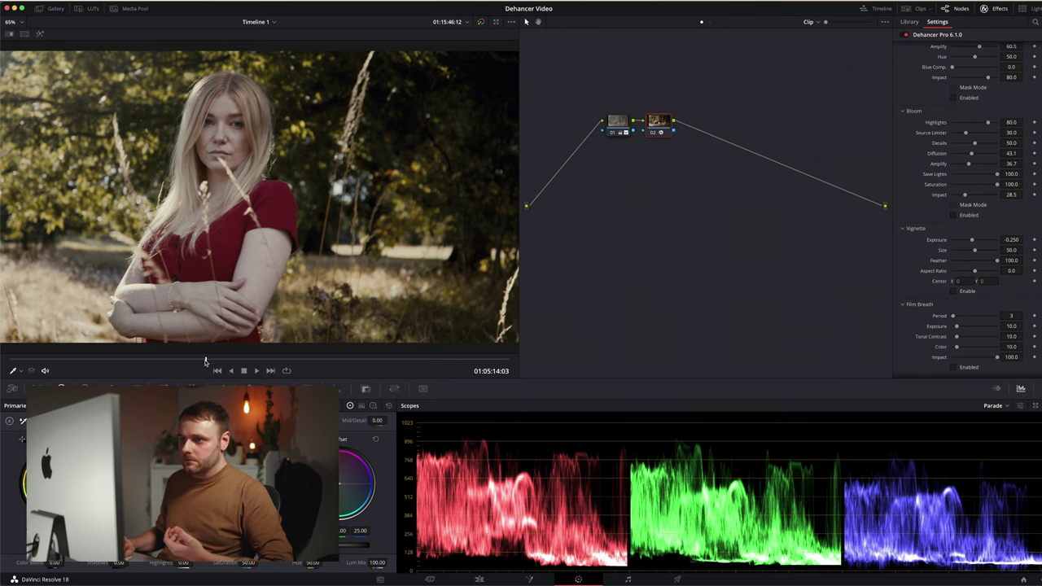
{"action": "left_click_drag", "start_coordinate": [206, 362], "coordinate": [454, 363]}
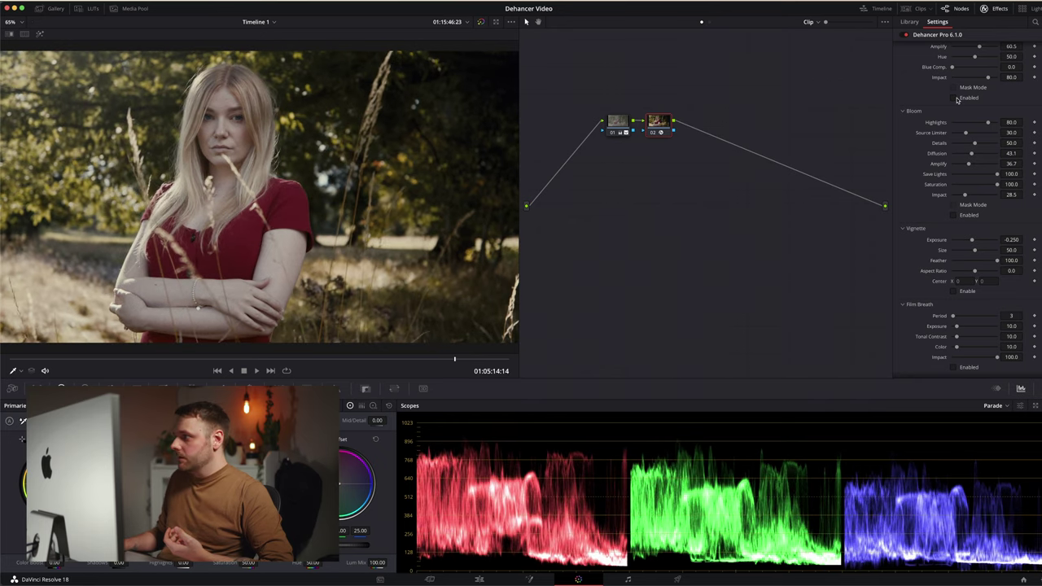
Re-enable Halation and Bloom and scrub back to an earlier frame.
{"action": "left_click", "coordinate": [953, 98]}
{"action": "left_click", "coordinate": [953, 215]}
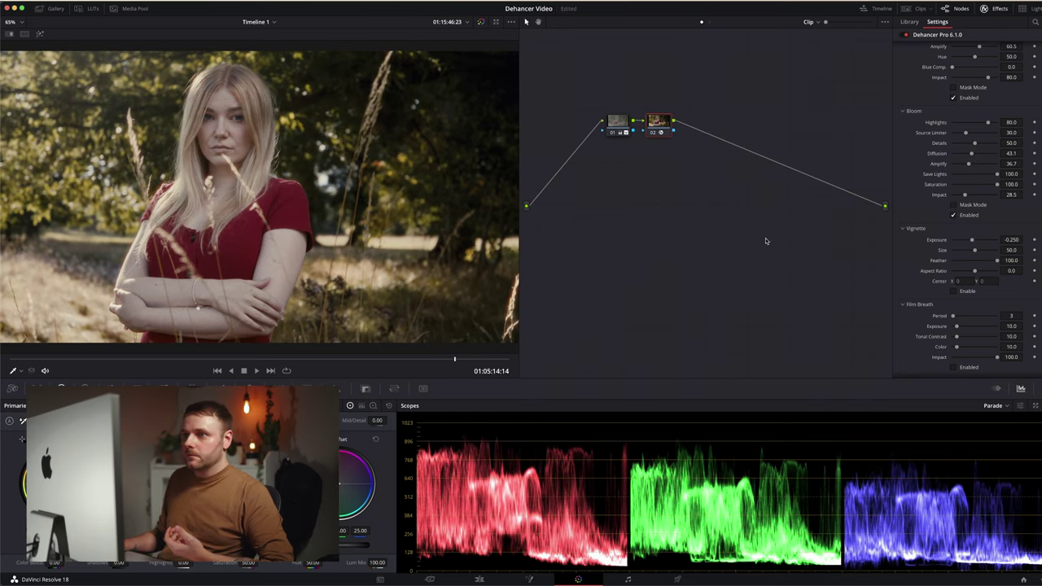
{"action": "left_click_drag", "start_coordinate": [326, 362], "coordinate": [399, 366]}
Play the clip and bypass node 02's Dehancer grade twice with Cmd+D, restoring it each time.
{"action": "key", "text": "space"}
{"action": "key", "text": "super+d"}
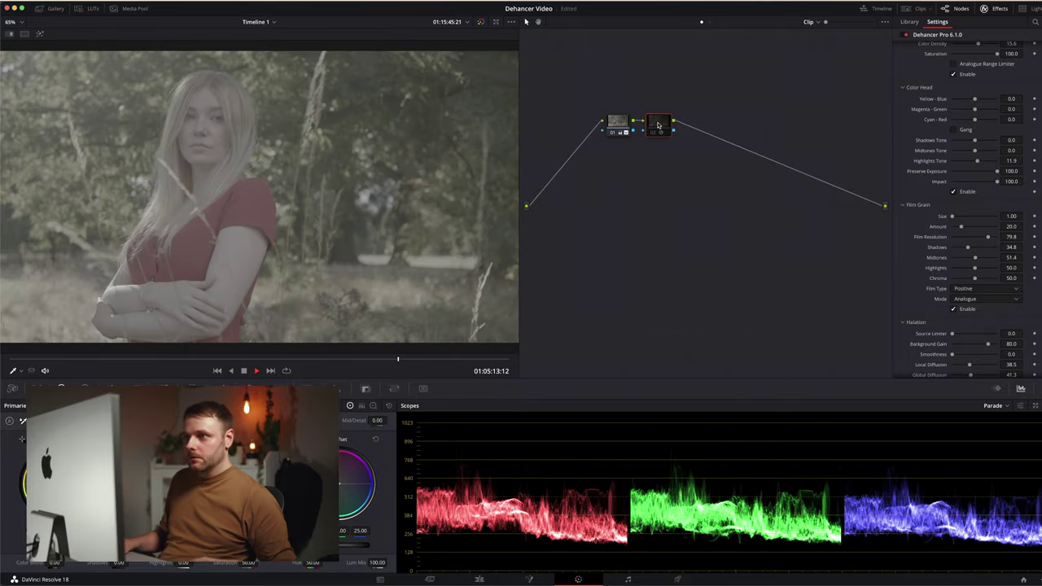
{"action": "key", "text": "super+d"}
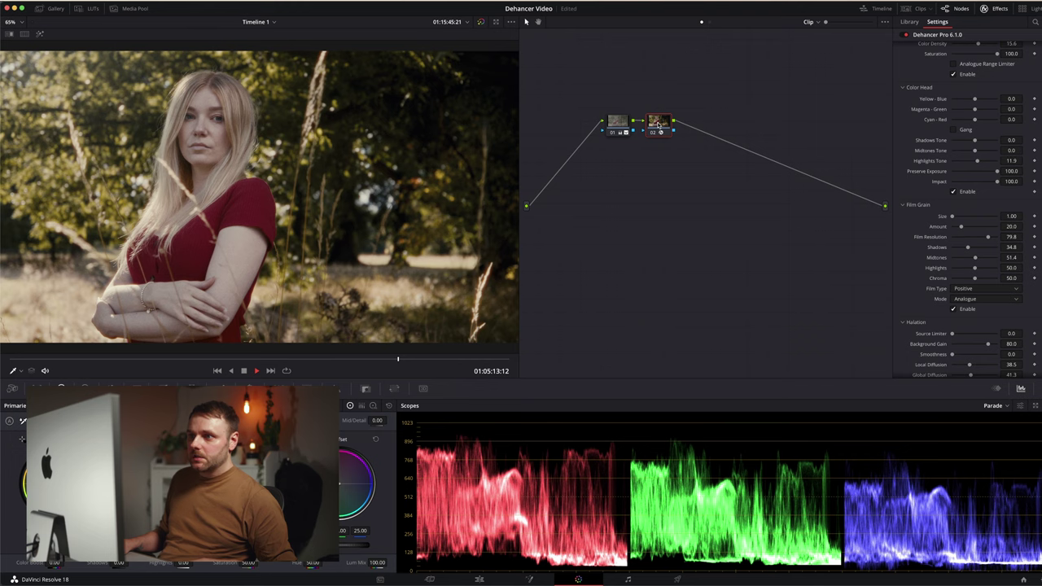
{"action": "key", "text": "super+d"}
{"action": "key", "text": "super+d"}
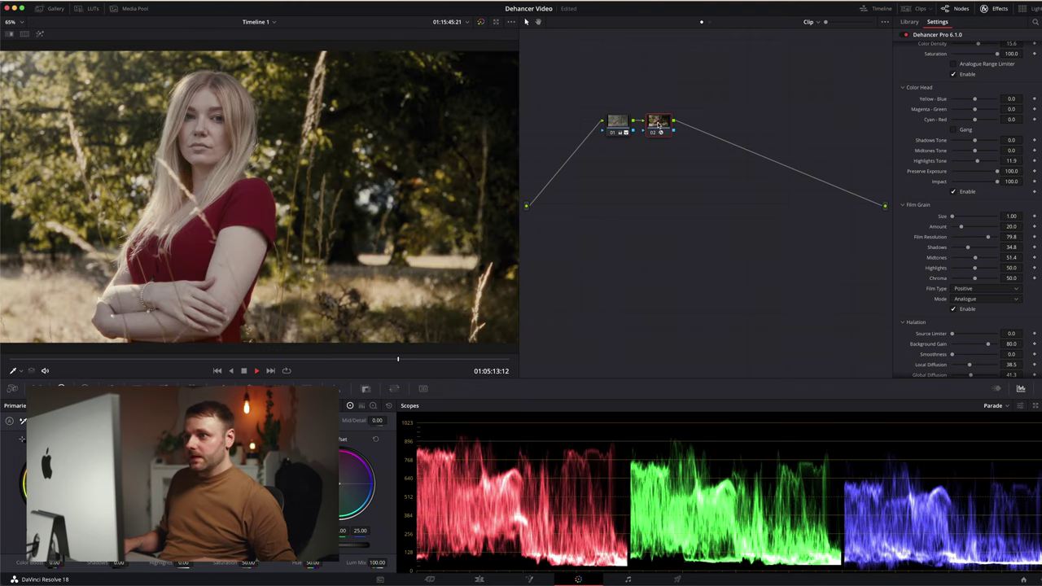
{"action": "key", "text": "super+d"}
{"action": "key", "text": "super+d"}
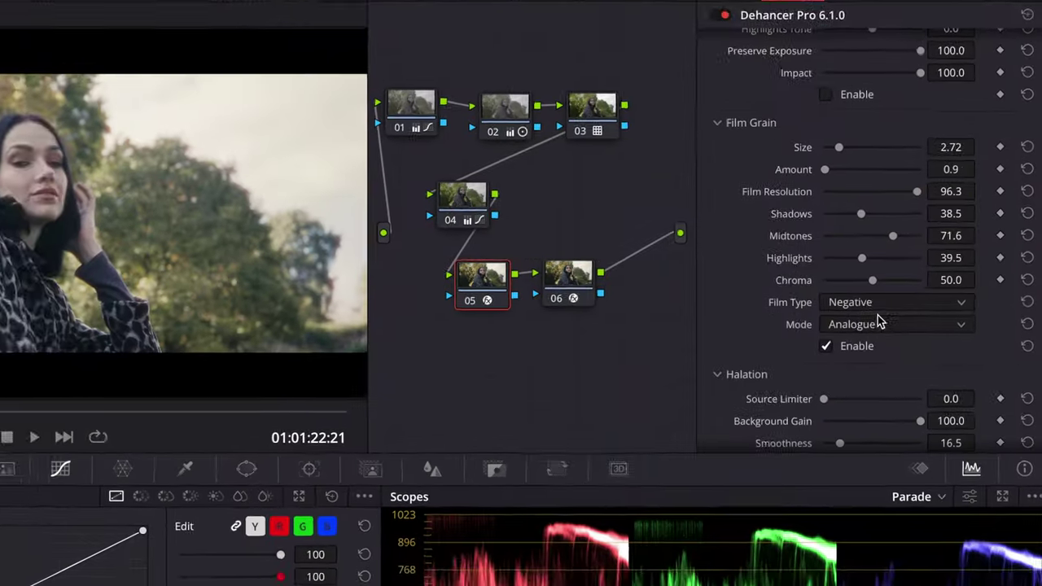
Set the Dehancer Film Grain film type to Positive.
{"action": "left_click", "coordinate": [860, 300]}
{"action": "left_click", "coordinate": [844, 341]}
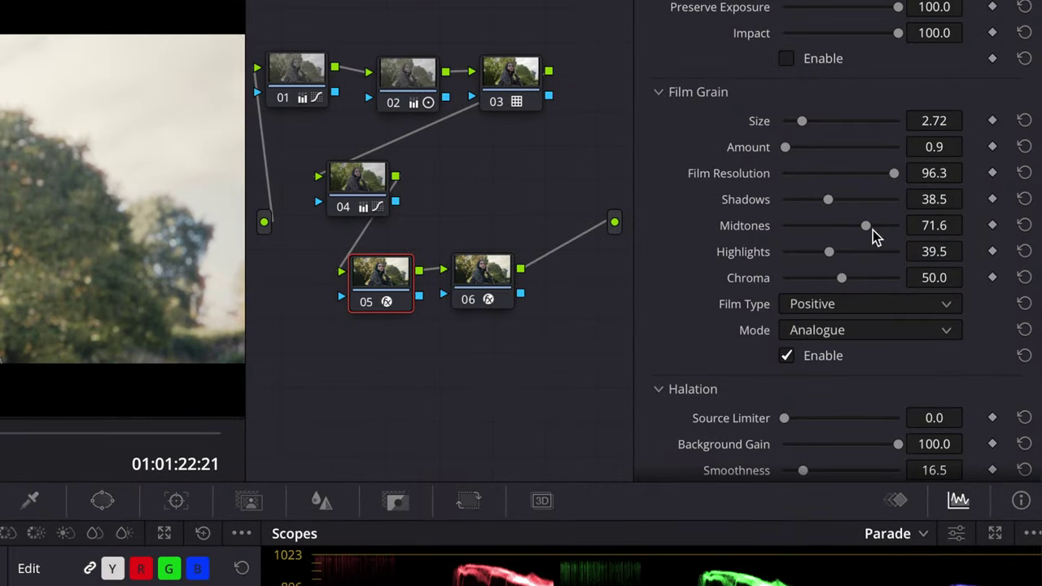